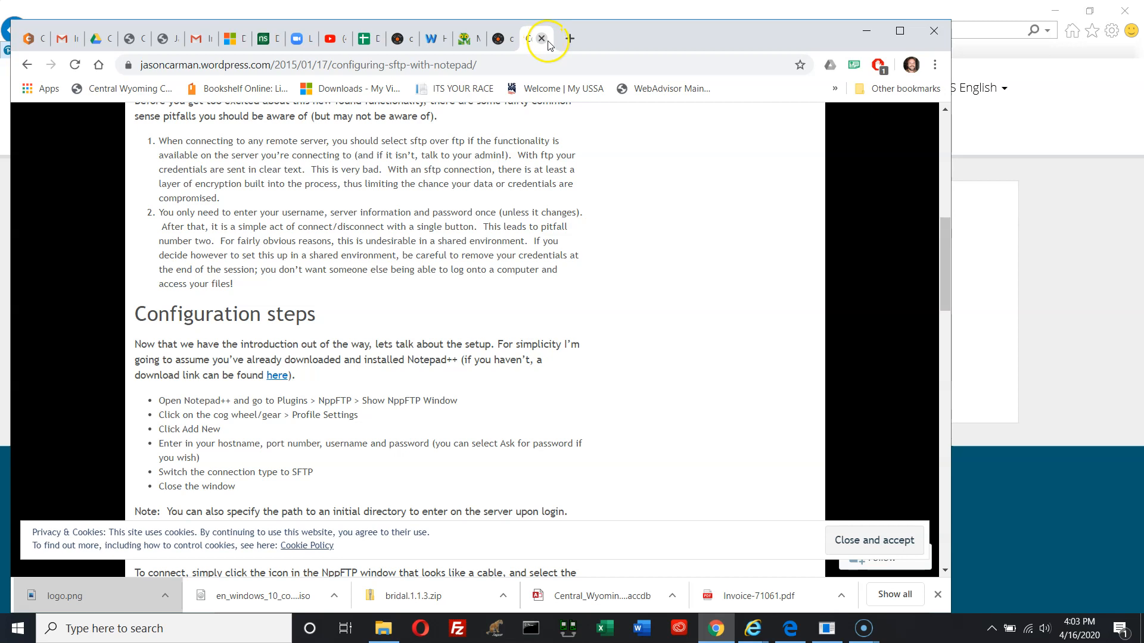
Launch Windows Notepad from the Start search, move its window, then close it
scroll(501, 262, "up", 5)
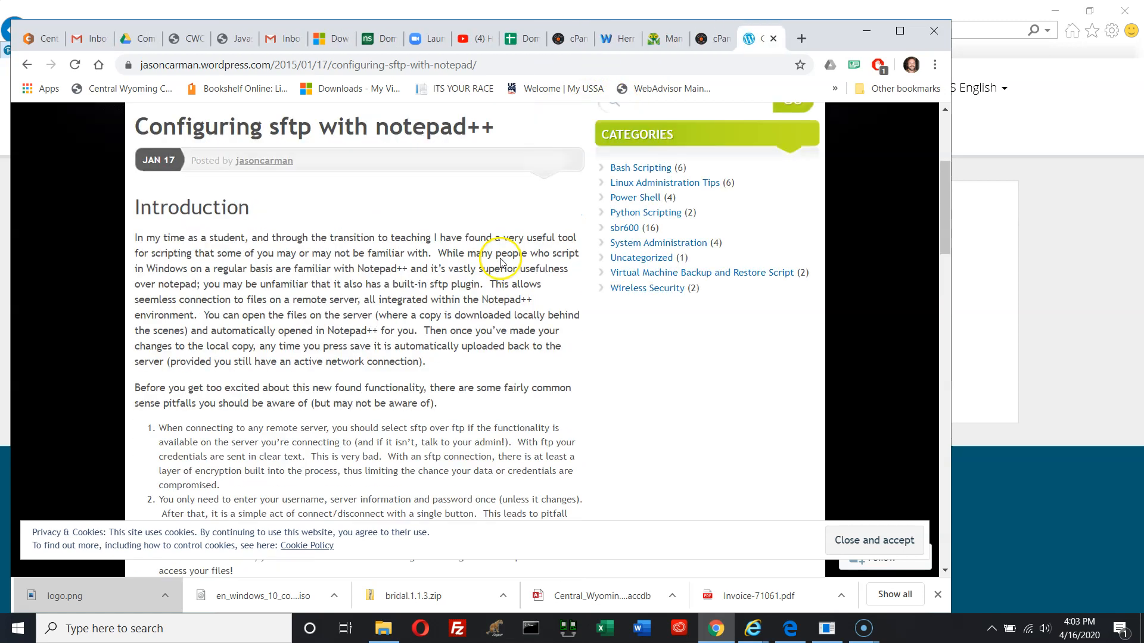
scroll(500, 263, "up", 4)
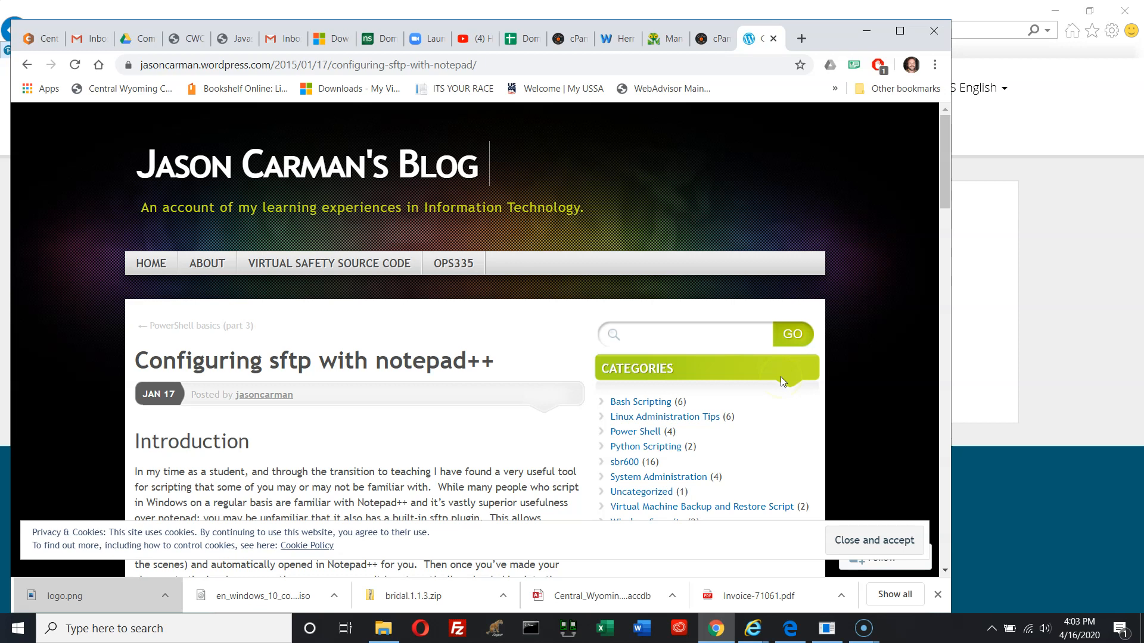
left_click(178, 628)
type("notepad")
key("Return")
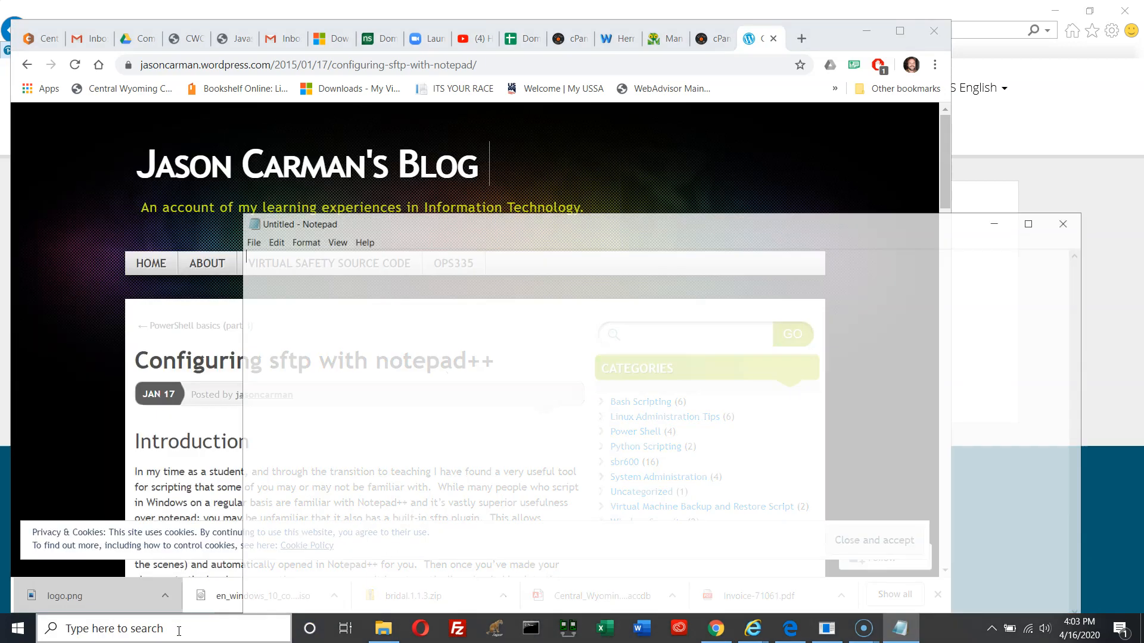
left_click_drag(589, 224, 500, 123)
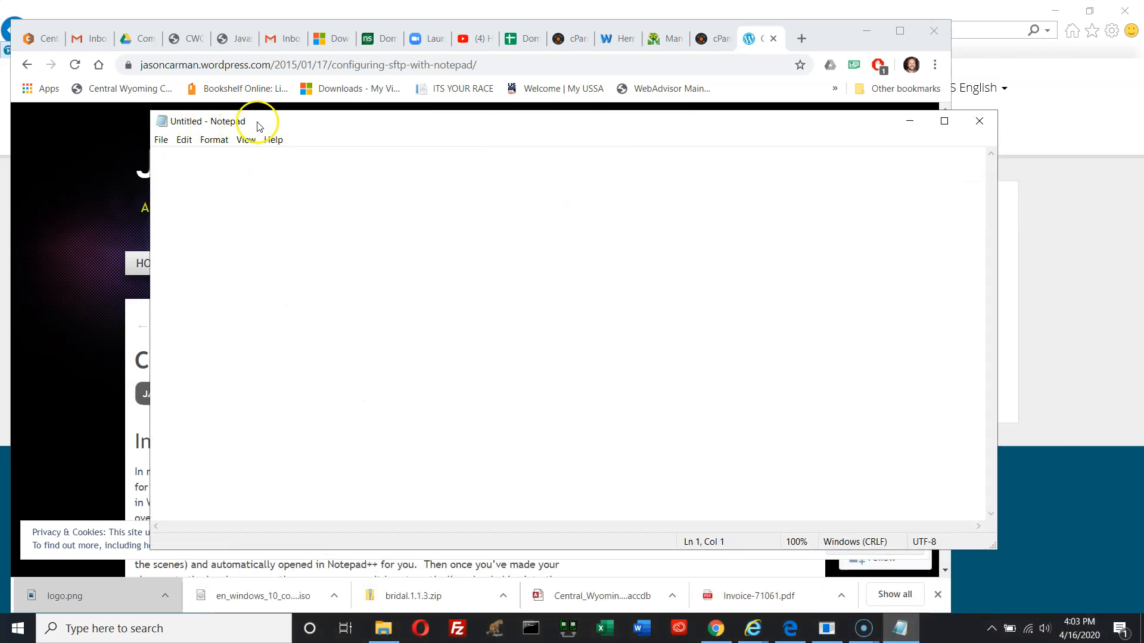
left_click(980, 121)
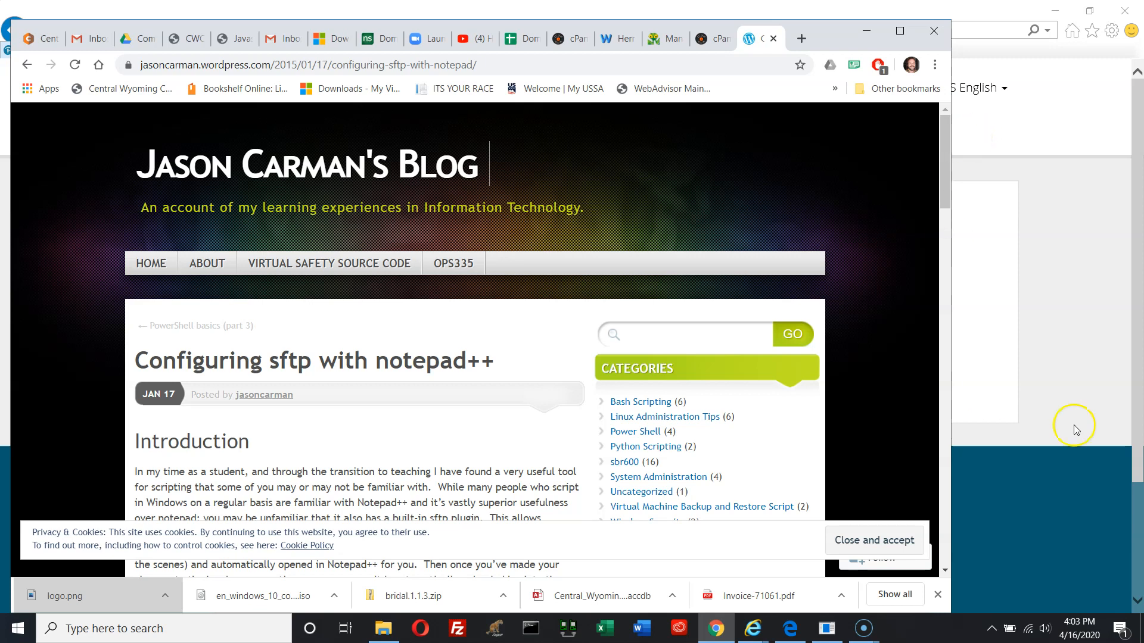
Select the page address and the word notepad++ in the browser post title
left_click_drag(476, 65, 125, 70)
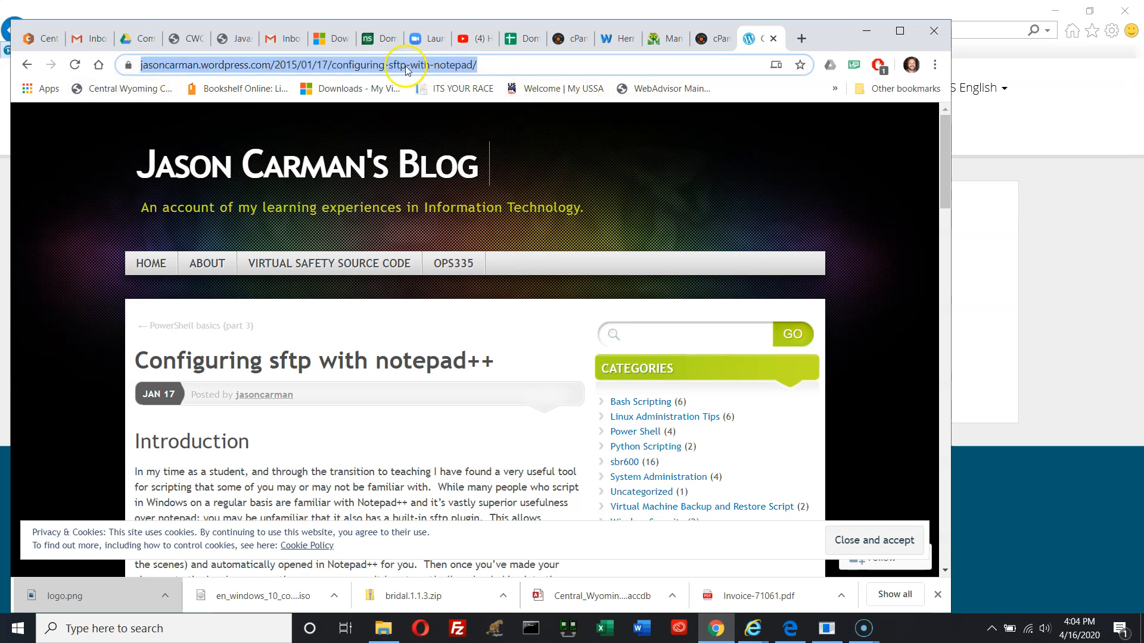
left_click(470, 65)
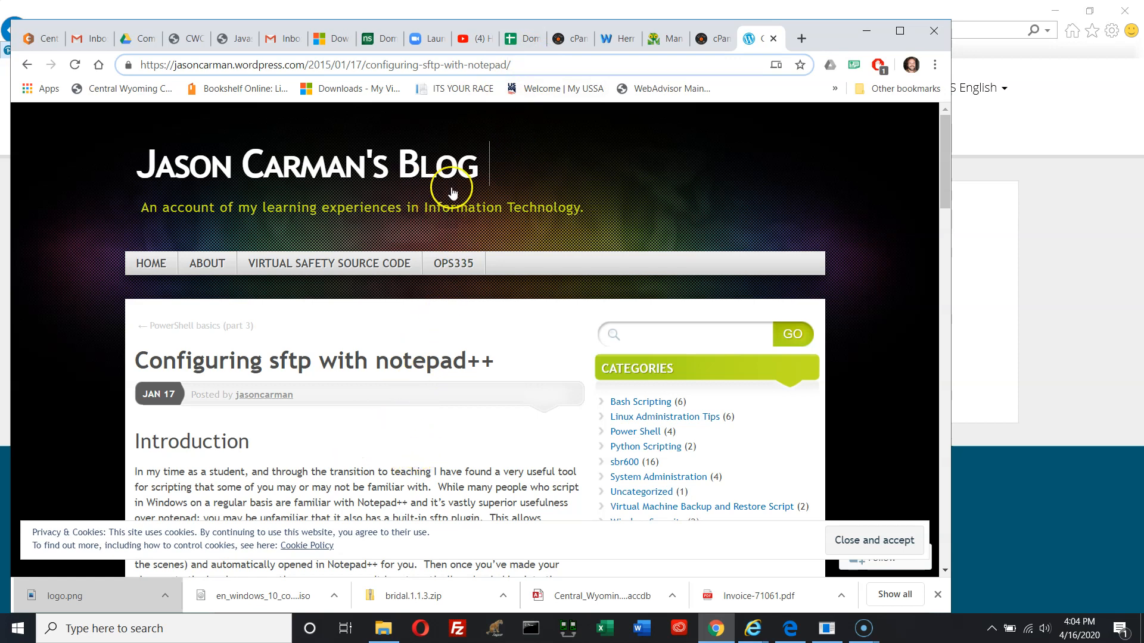
left_click_drag(519, 64, 122, 64)
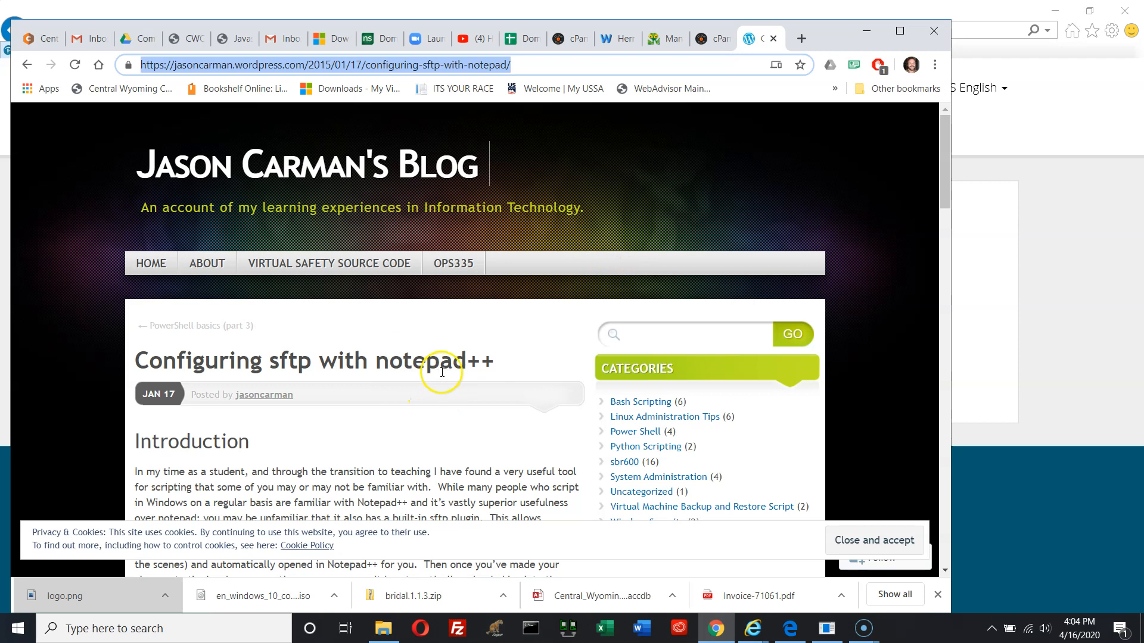
left_click_drag(500, 366, 384, 370)
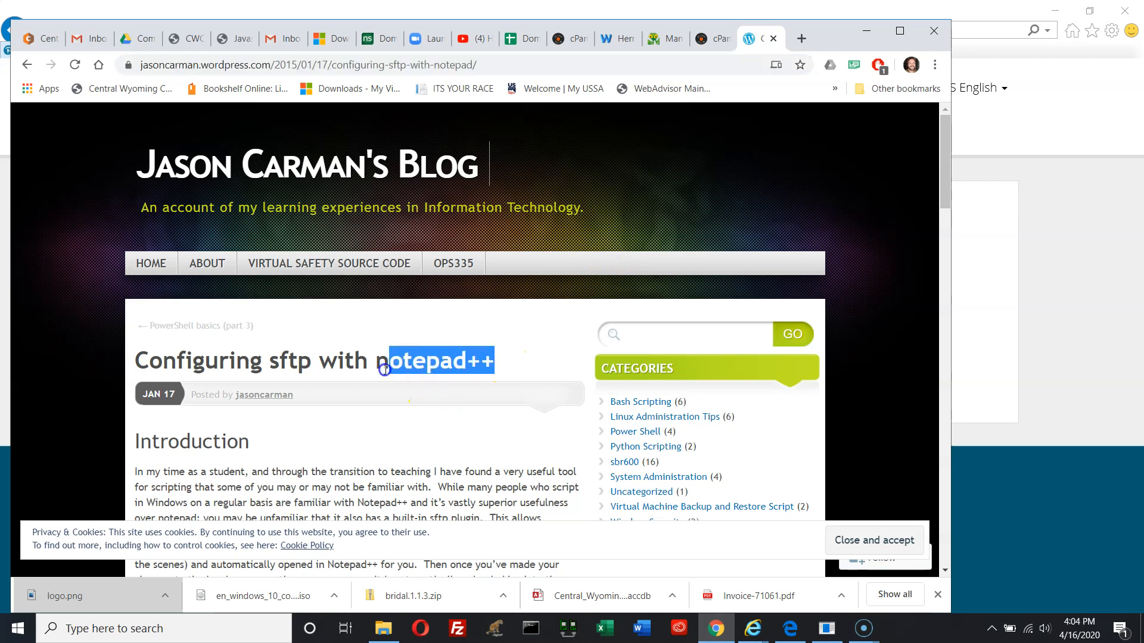
Search the taskbar for 'notepad' and launch Notepad++ from the results
left_click(117, 629)
type("note")
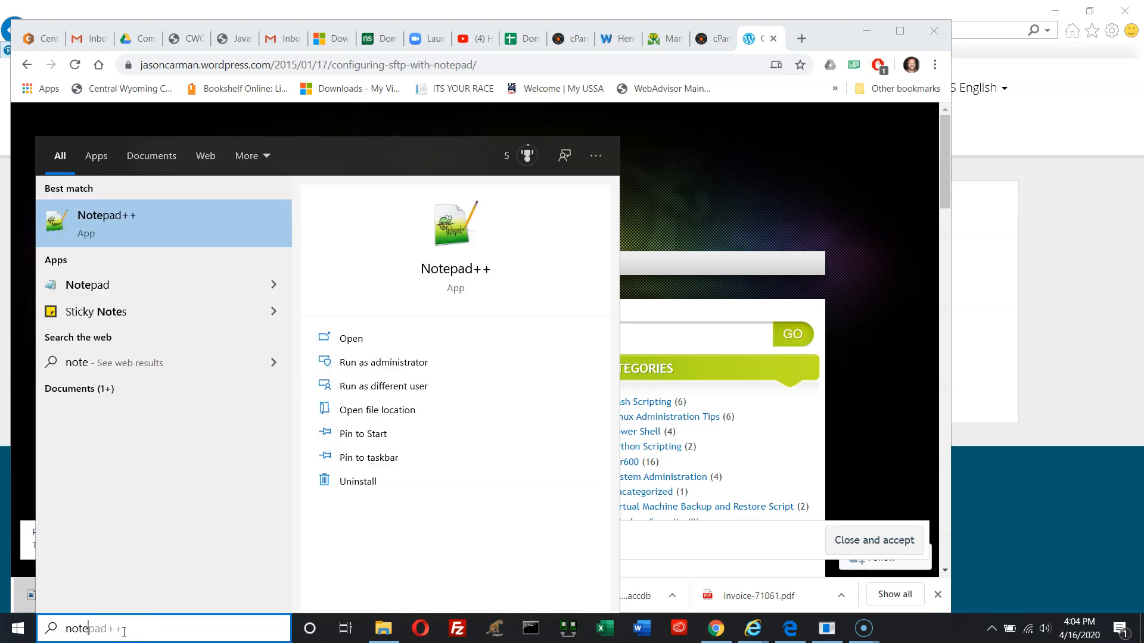
type("ad")
key("BackSpace")
key("BackSpace")
type("pad")
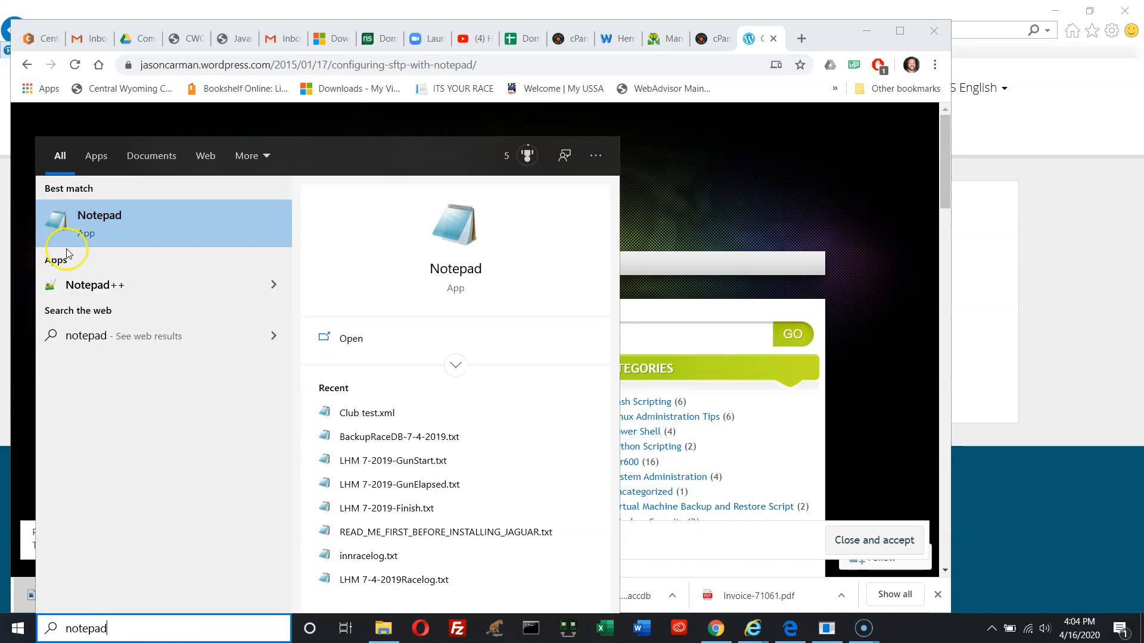
left_click(92, 285)
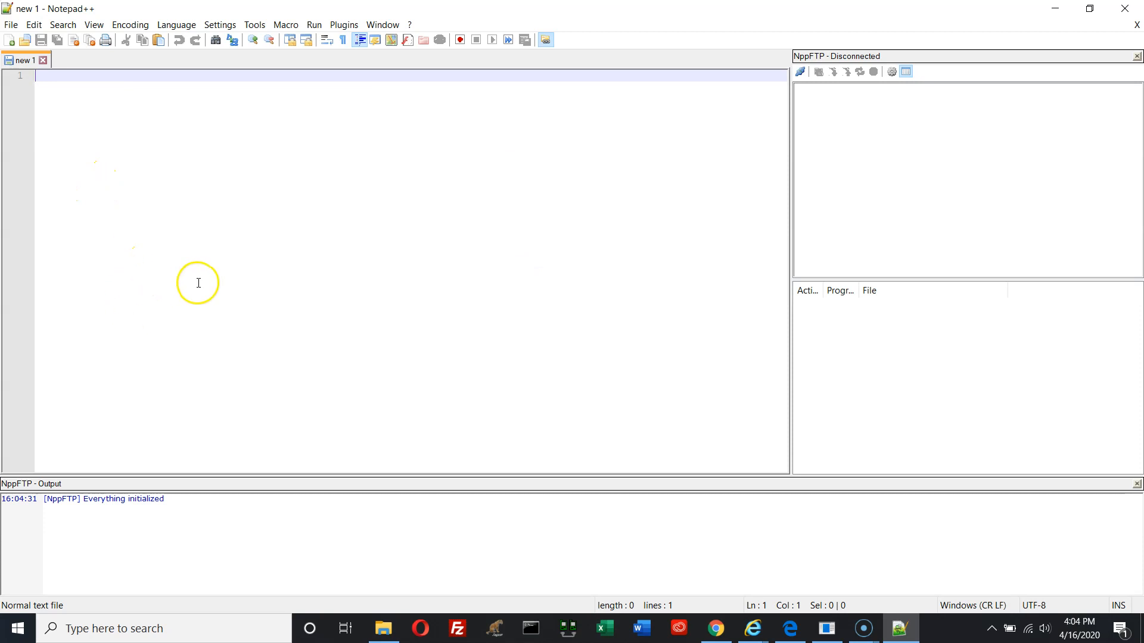
left_click(345, 26)
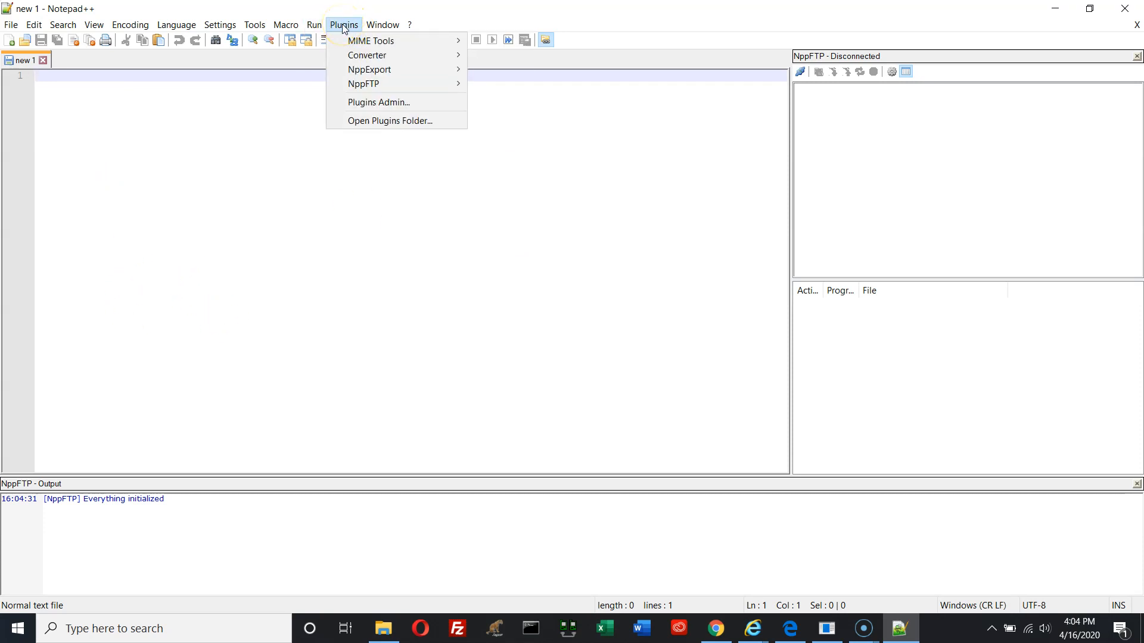
left_click(352, 103)
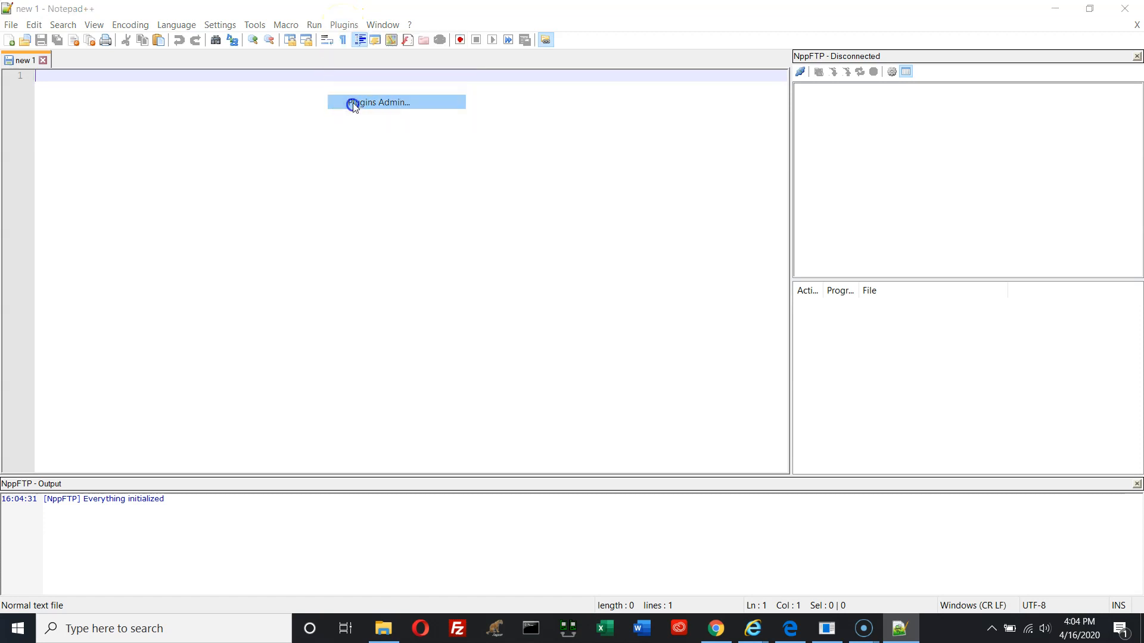
left_click_drag(454, 146, 312, 92)
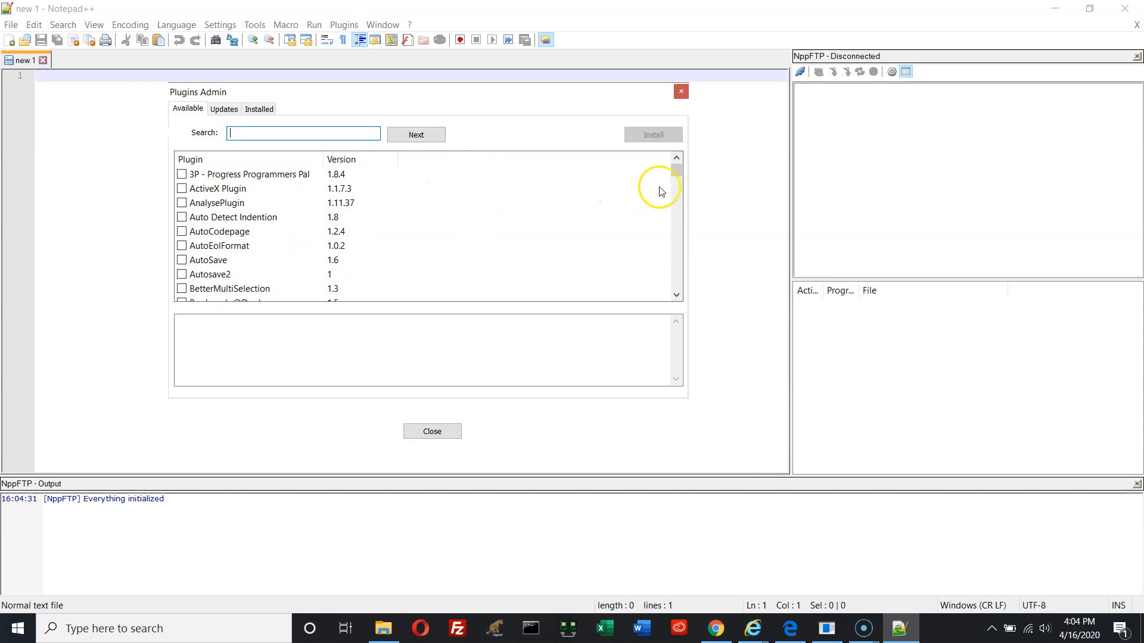
left_click_drag(677, 173, 675, 242)
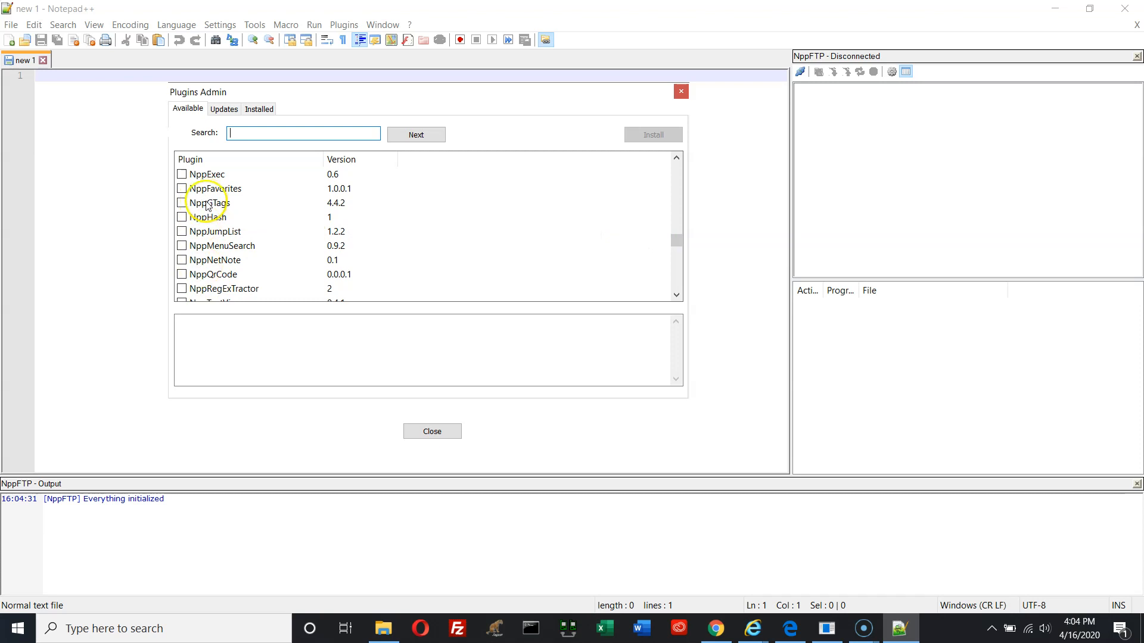
left_click(257, 108)
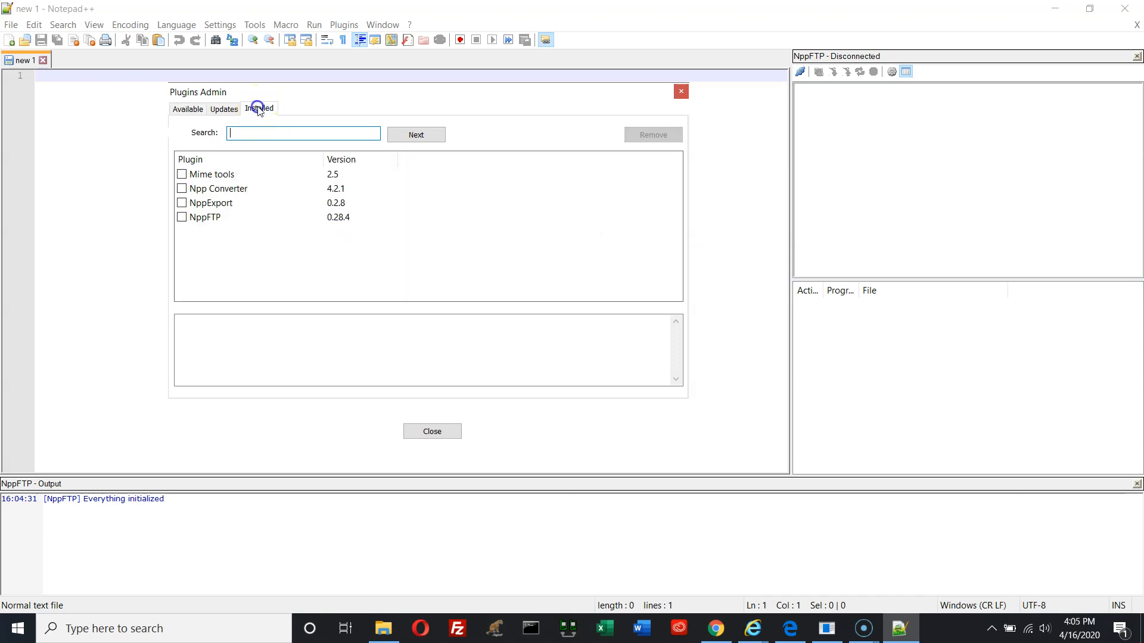
left_click(208, 219)
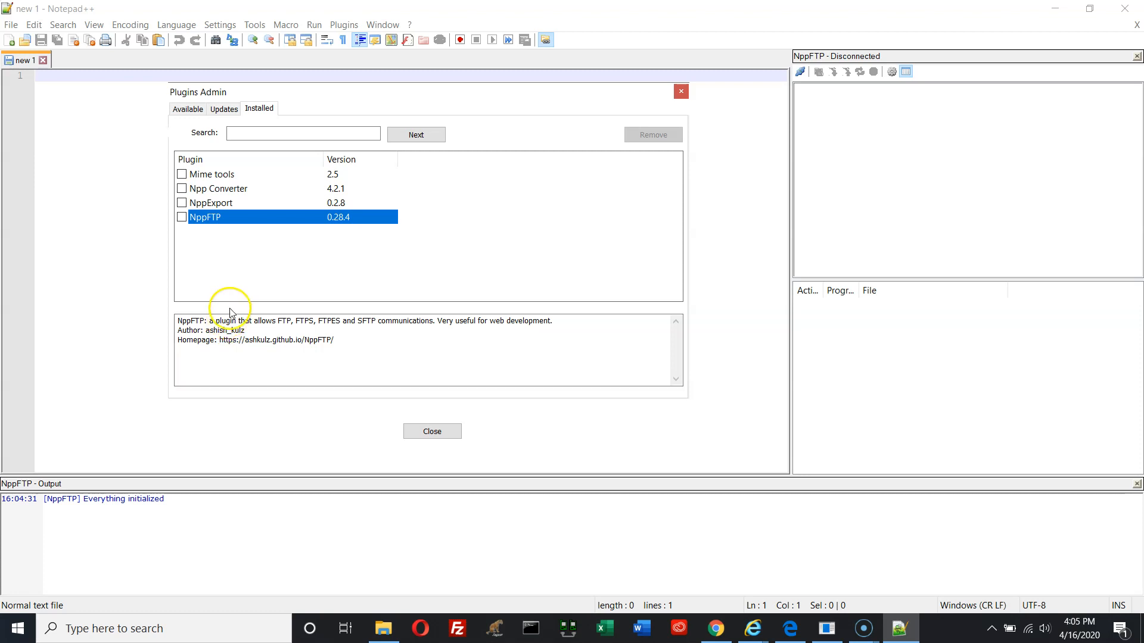
left_click(426, 430)
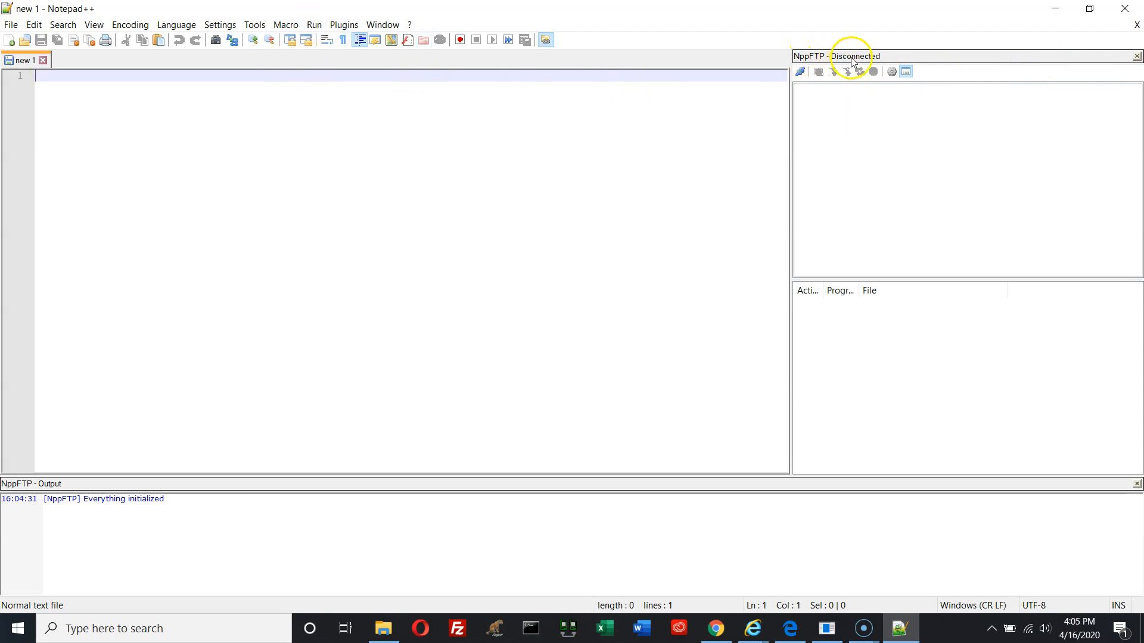
Add a new NppFTP connection profile named 'Another profile' in Profile settings
left_click(338, 28)
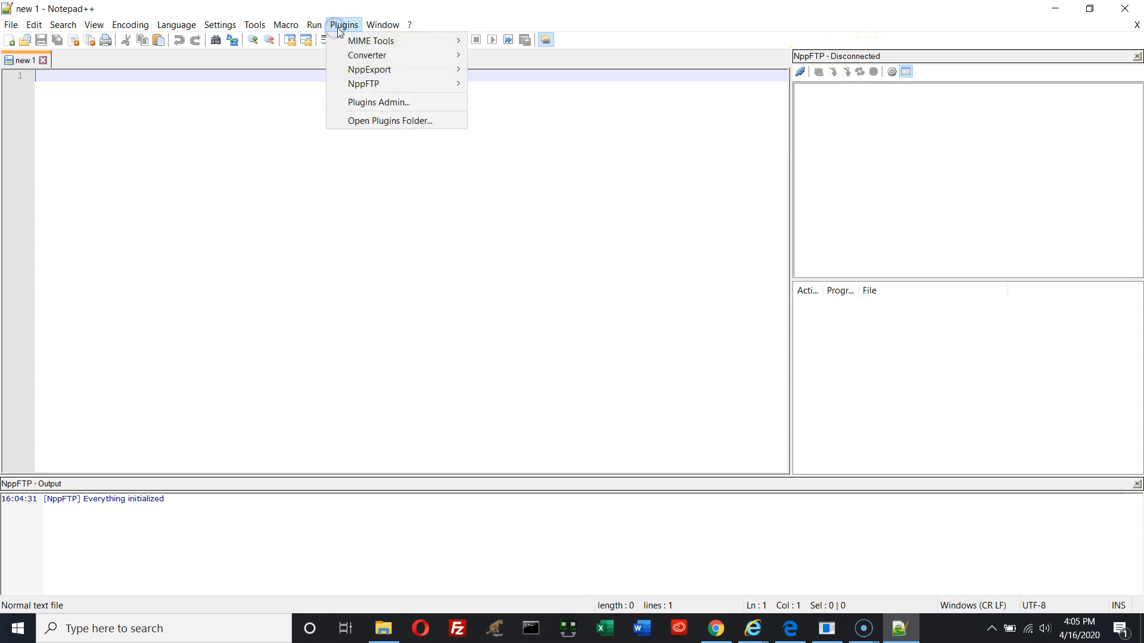
left_click(896, 110)
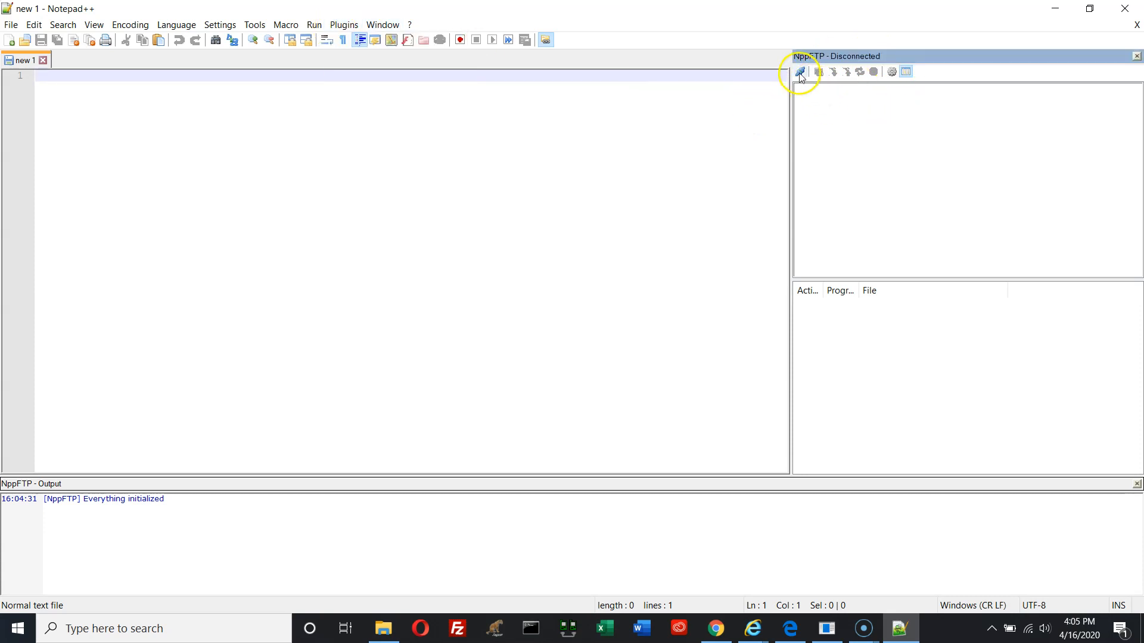
left_click(891, 72)
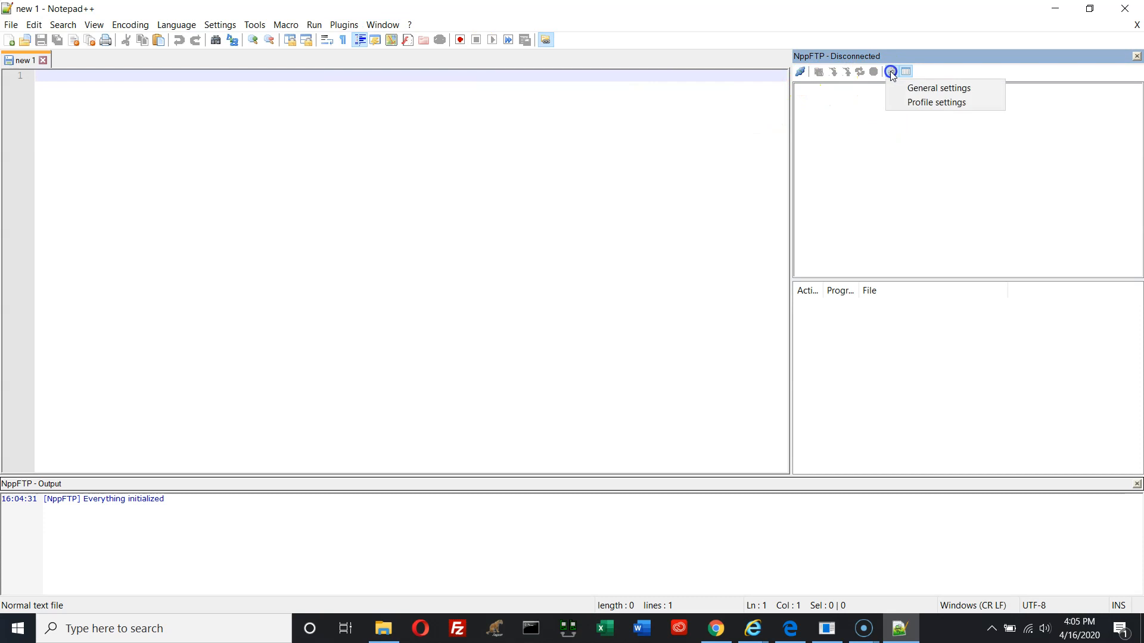
left_click(905, 103)
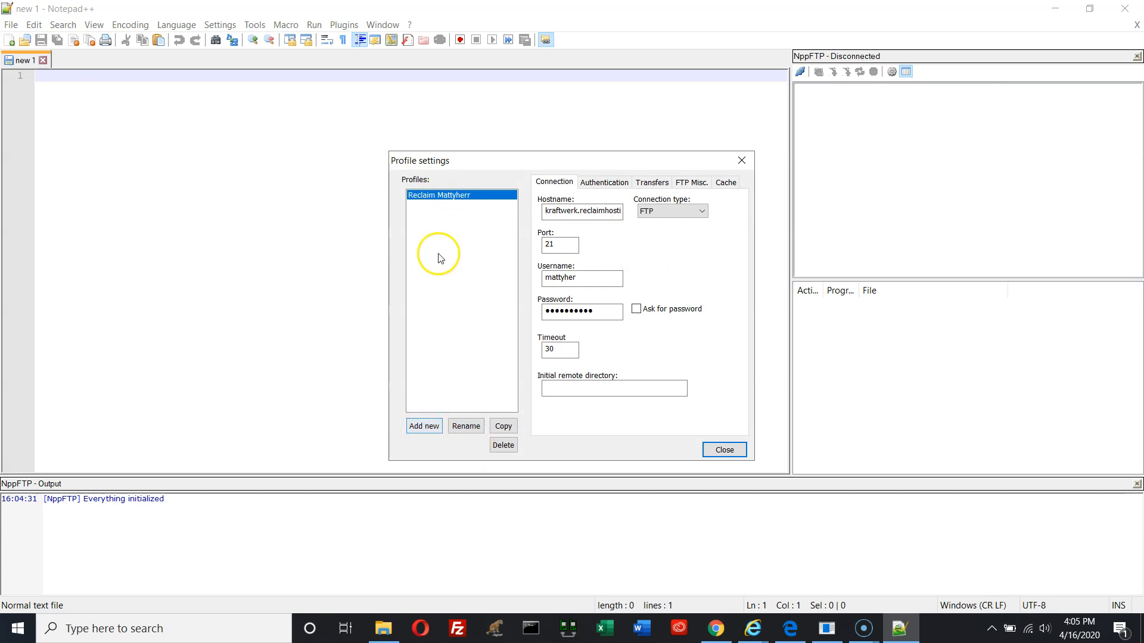
left_click(424, 427)
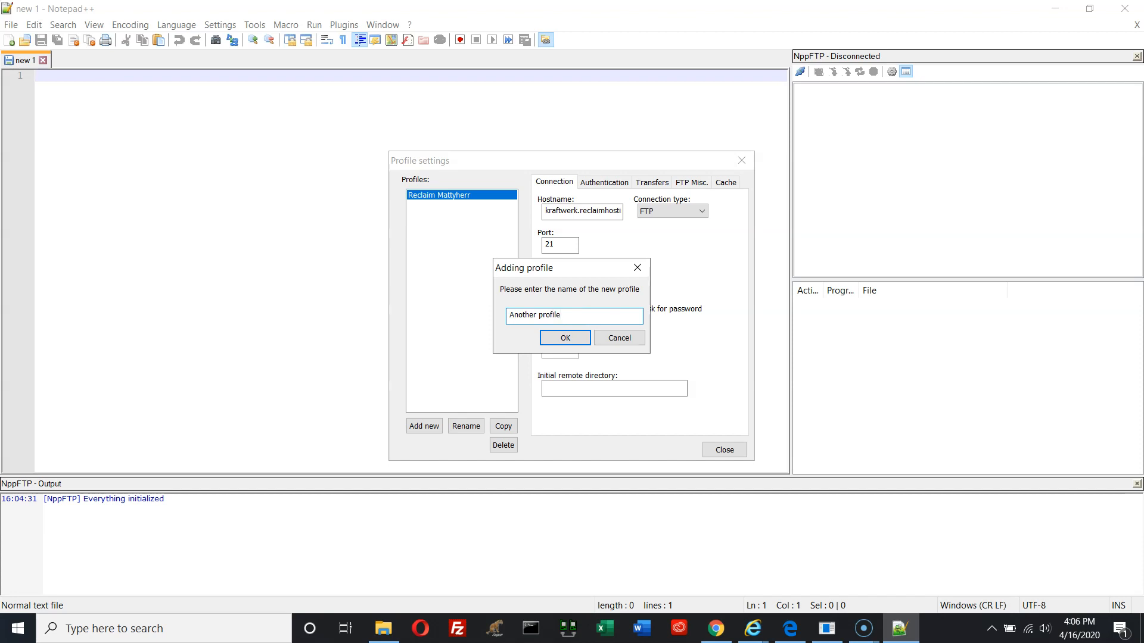
left_click(564, 337)
left_click(428, 197)
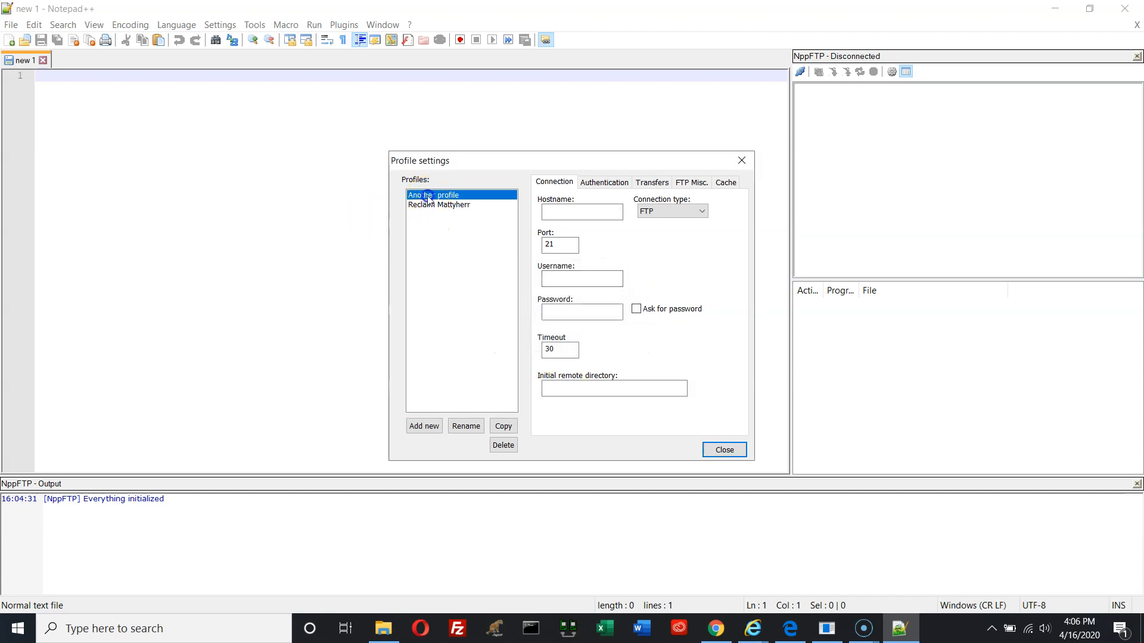
Give the profile the server hostname, SFTP type, username and a saved password, then close settings
left_click(581, 210)
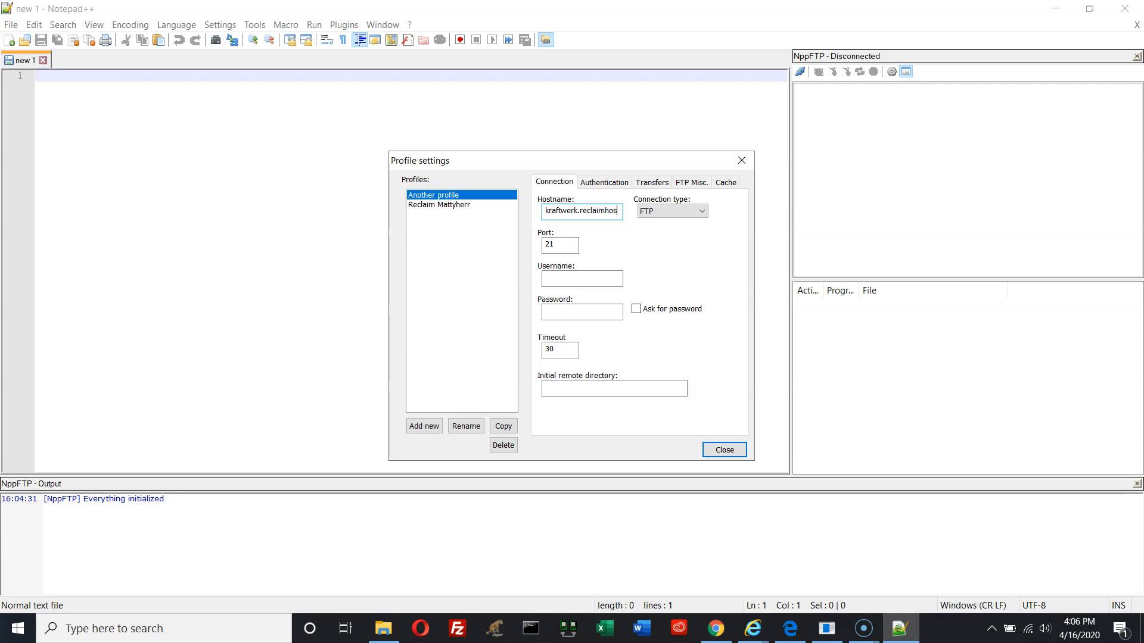
left_click(700, 212)
left_click(677, 252)
left_click(699, 211)
left_click(684, 251)
left_click(580, 280)
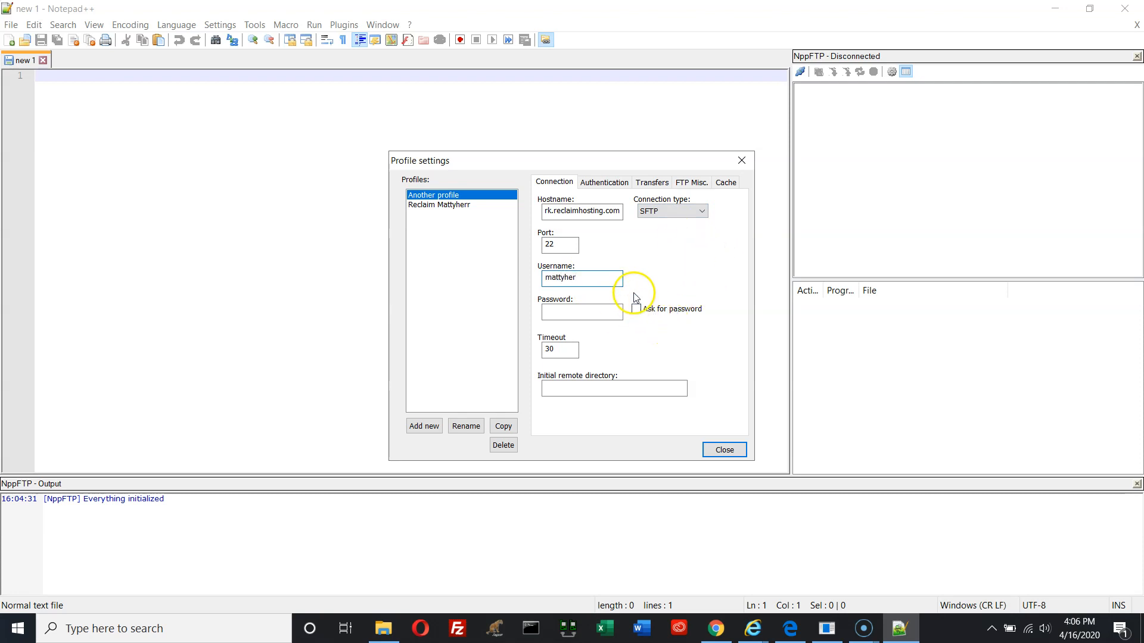
left_click(592, 315)
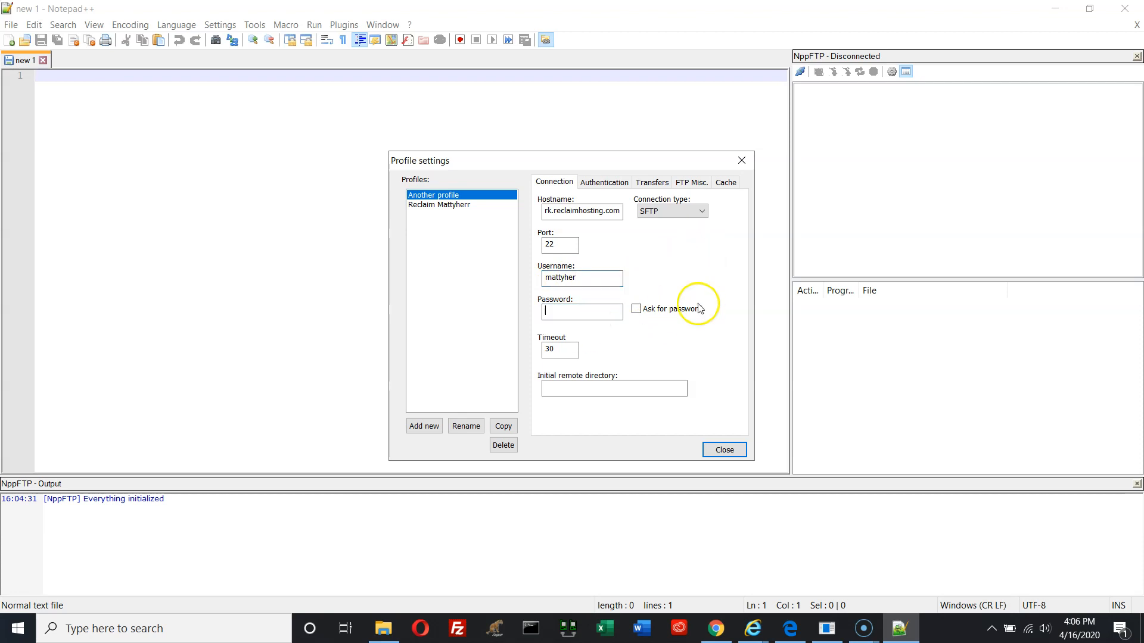
left_click(649, 311)
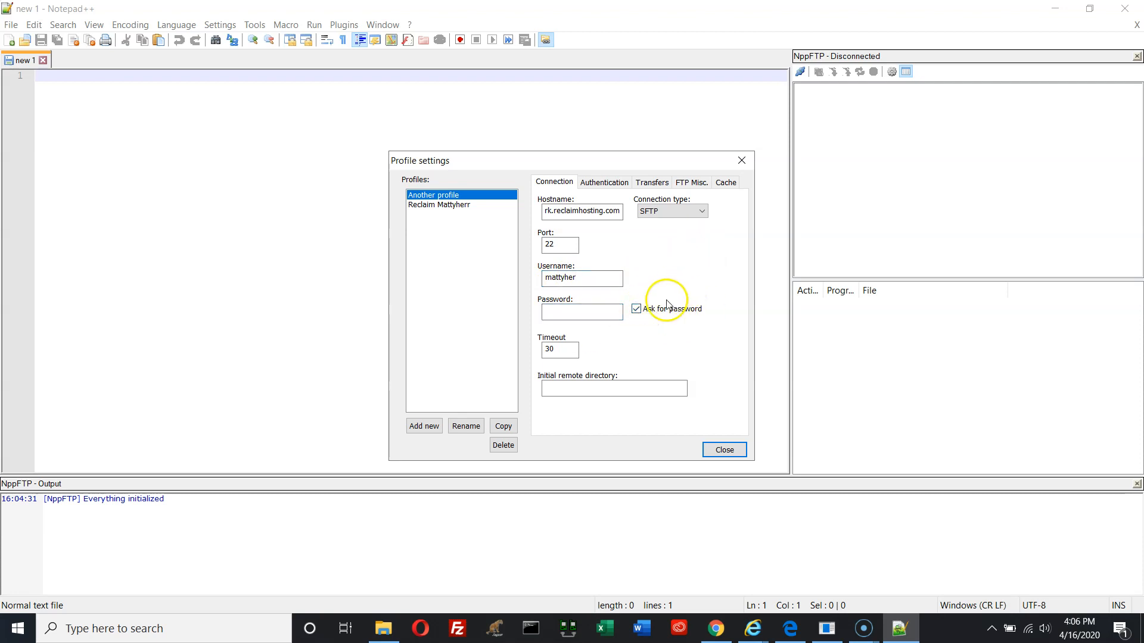
left_click(636, 310)
left_click(723, 450)
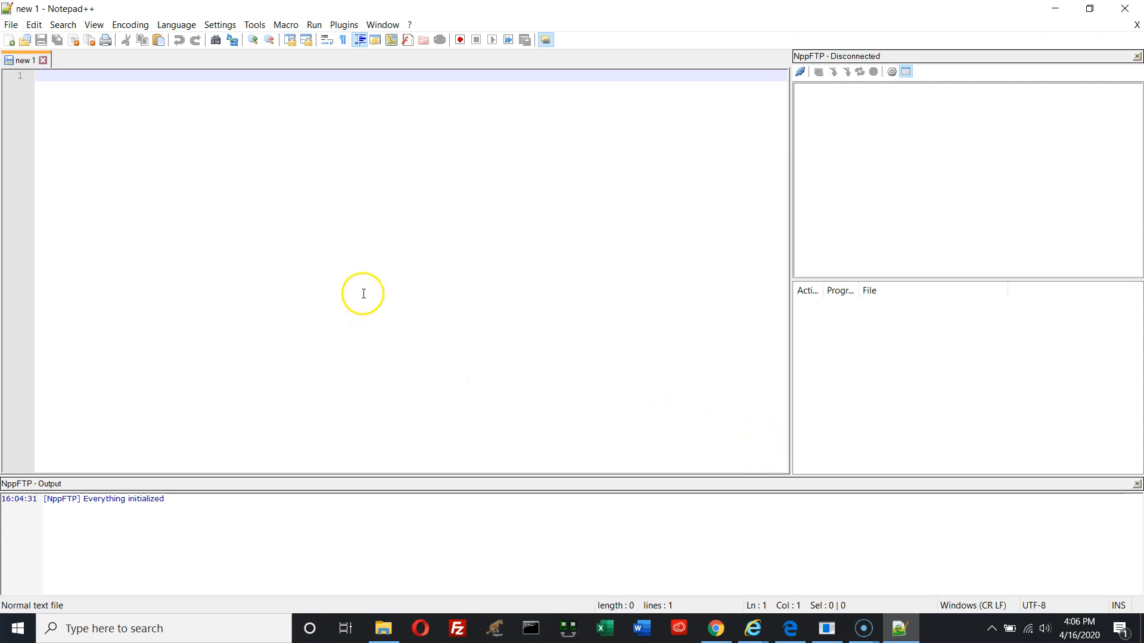
Type ';laks;jldfkj;sldklasdf' in the new document, then connect NppFTP through 'Another profile'
left_click(254, 160)
type(";laks;jldfkj;sldklasdf")
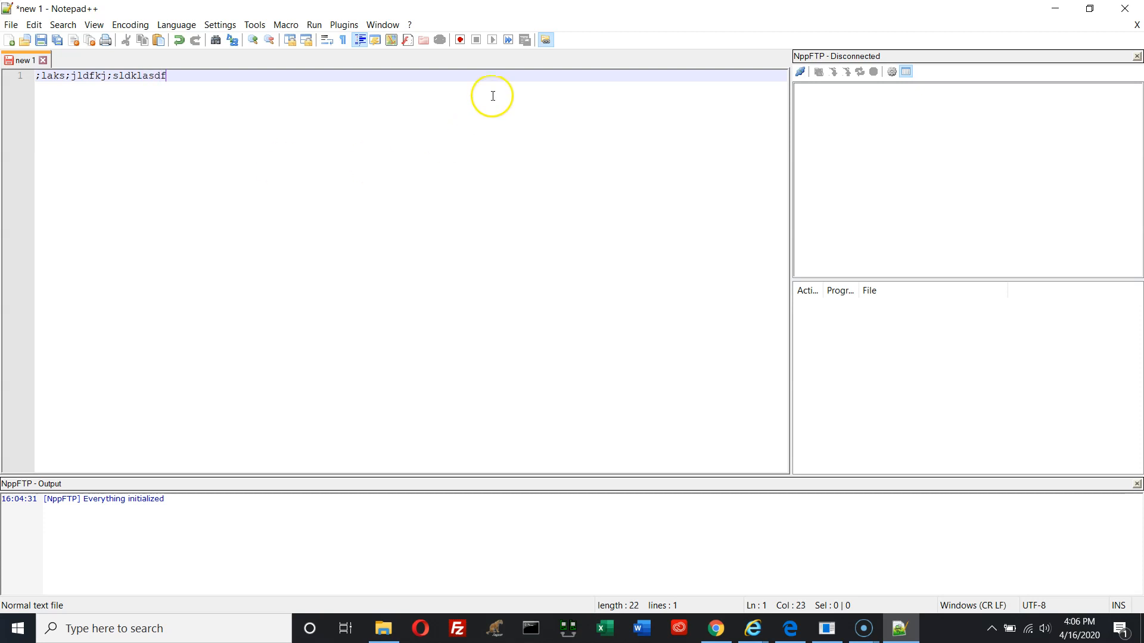
left_click(800, 73)
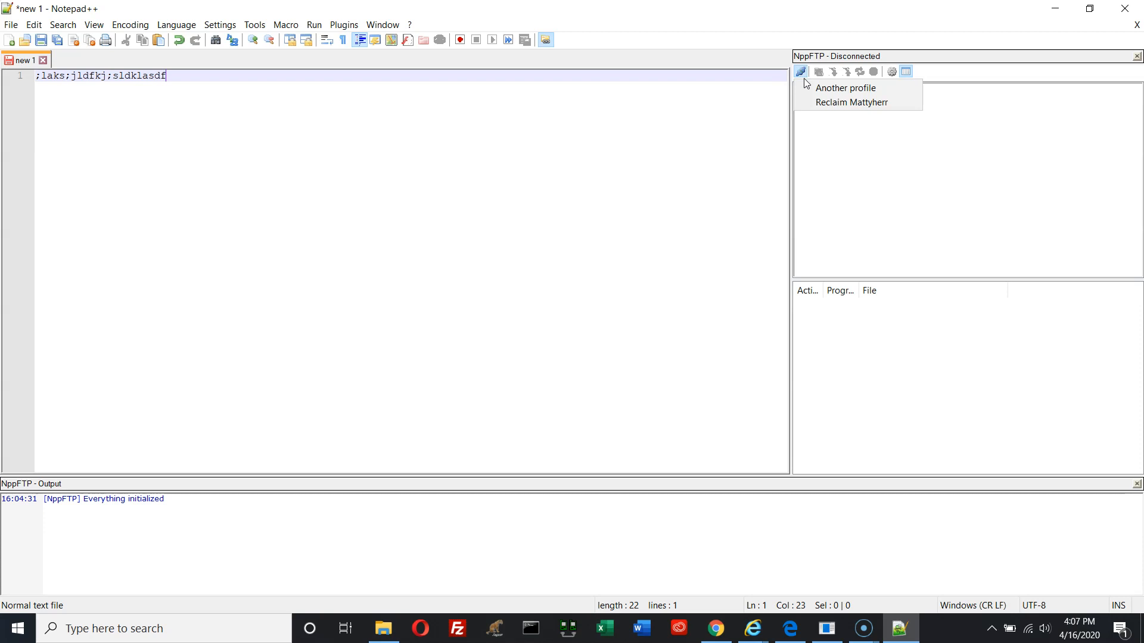
left_click(821, 106)
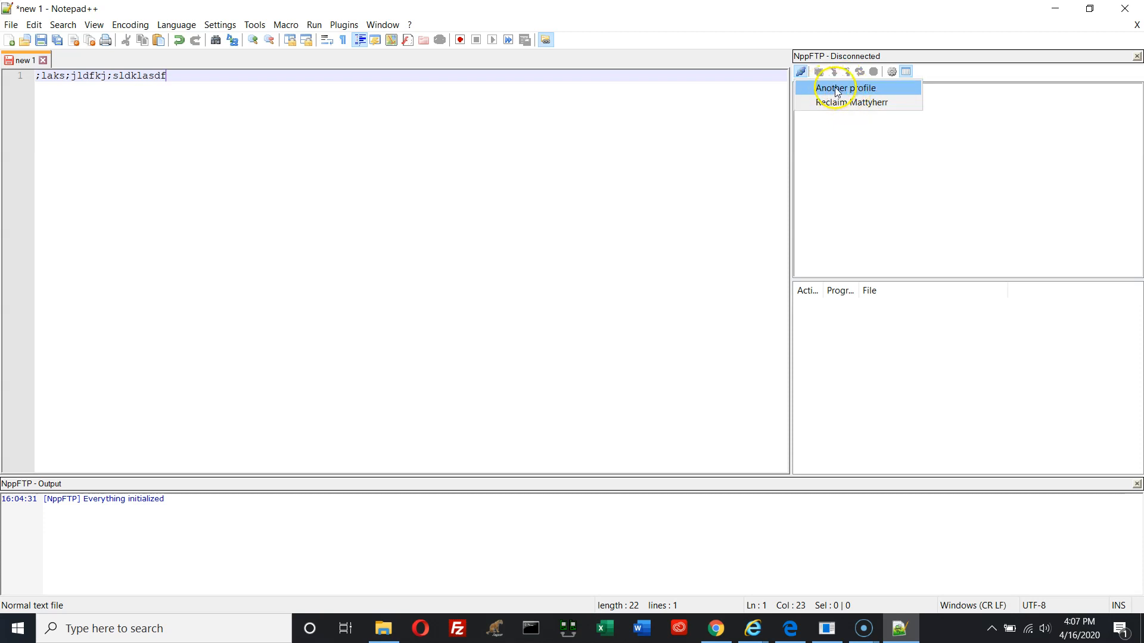
left_click(835, 90)
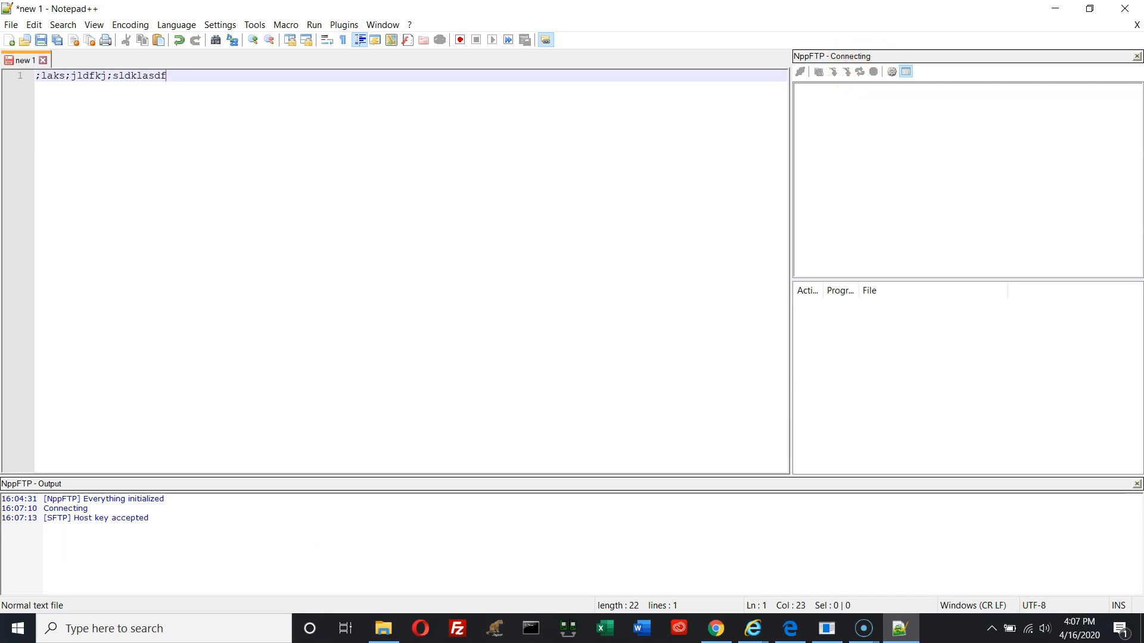
left_click(169, 533)
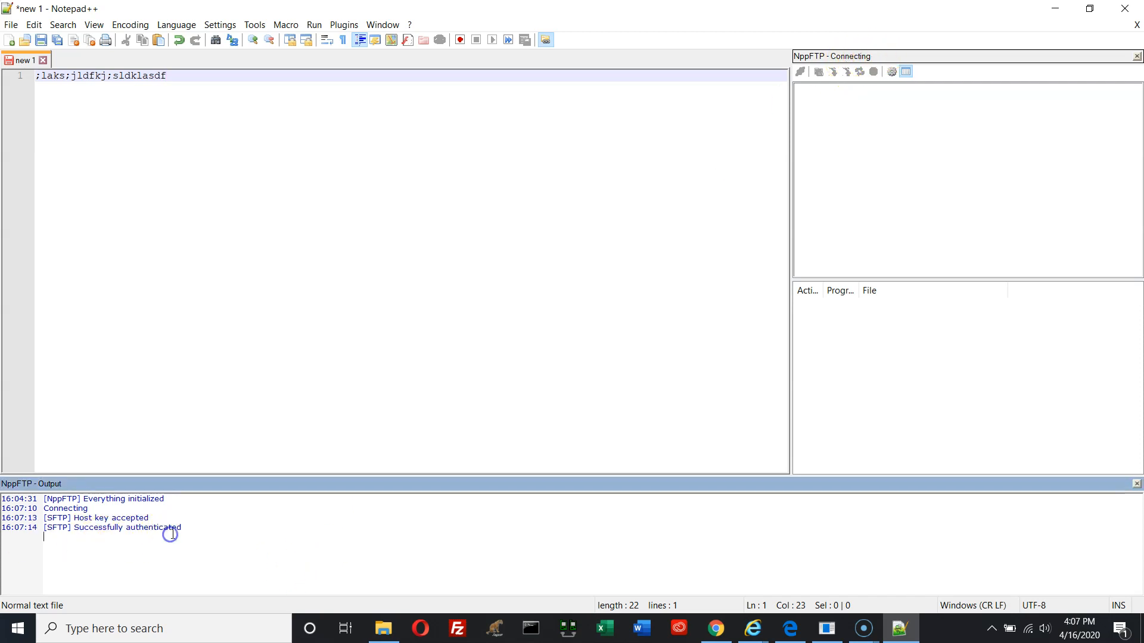
left_click(221, 537)
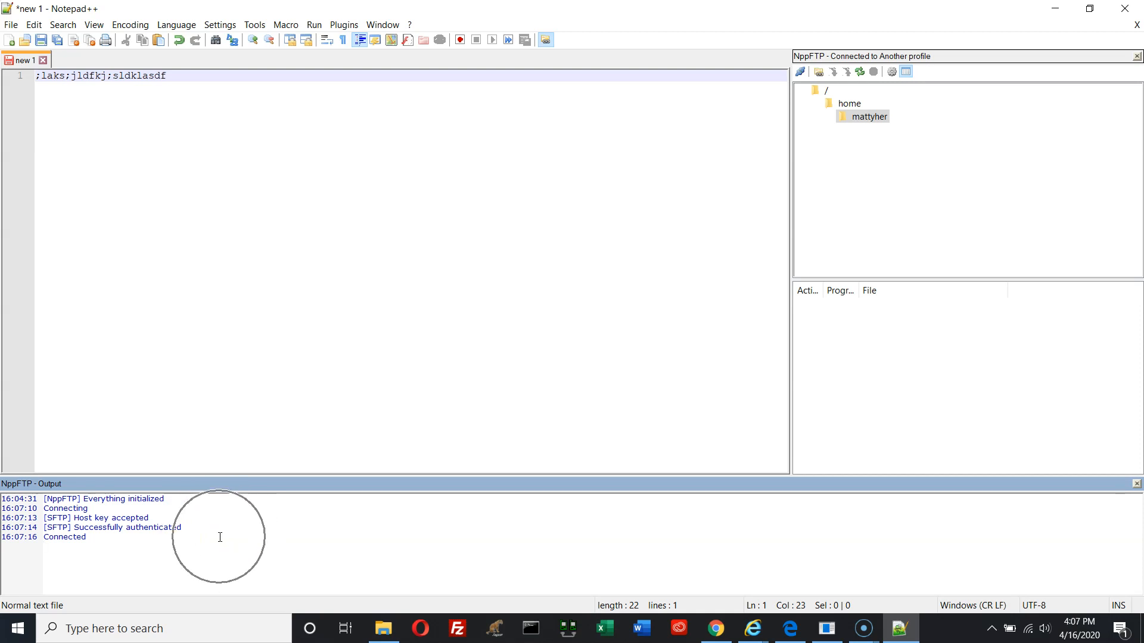
Enlarge the remote folder tree, expand public_html to view its subfolders, then select the home folder
left_click(140, 542)
left_click(140, 542)
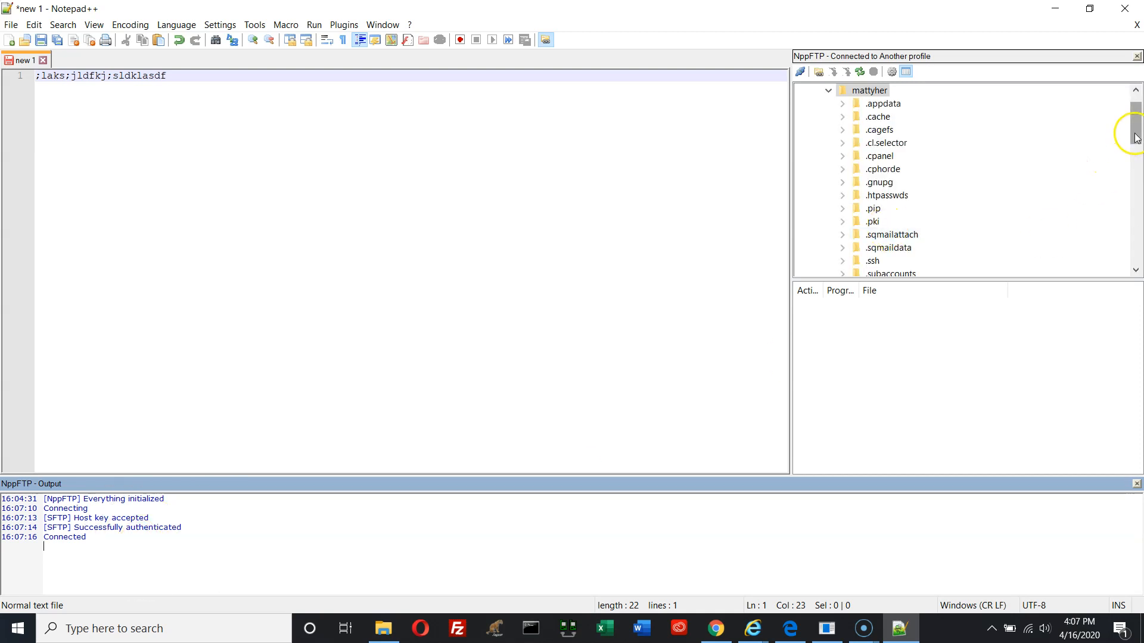
left_click_drag(1027, 278, 1024, 396)
left_click_drag(1131, 132, 1113, 235)
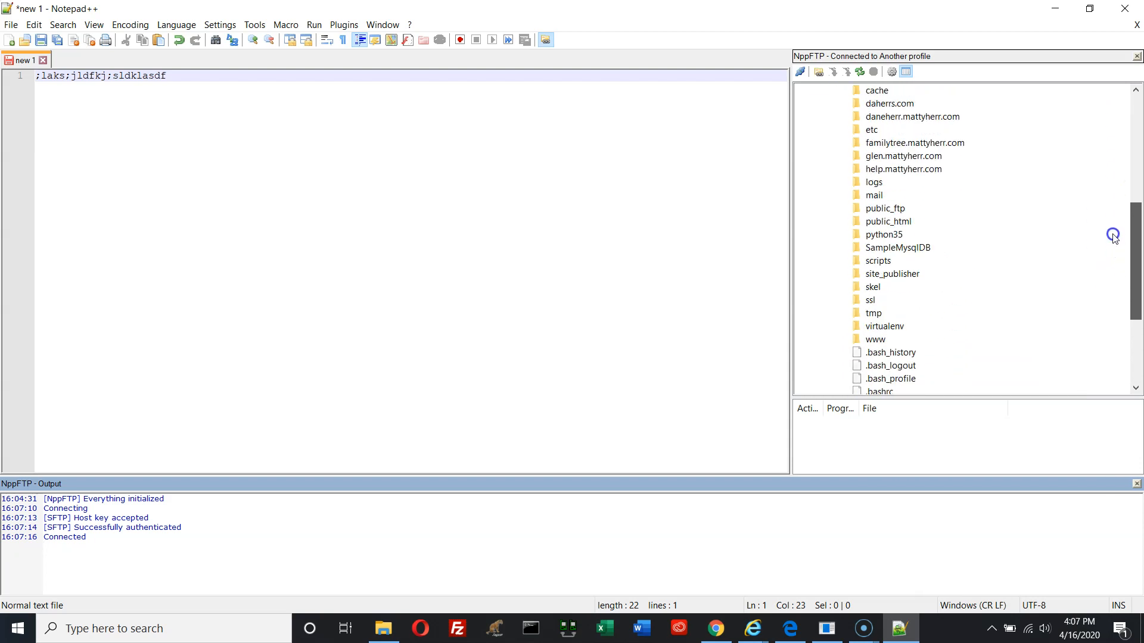
left_click(867, 224)
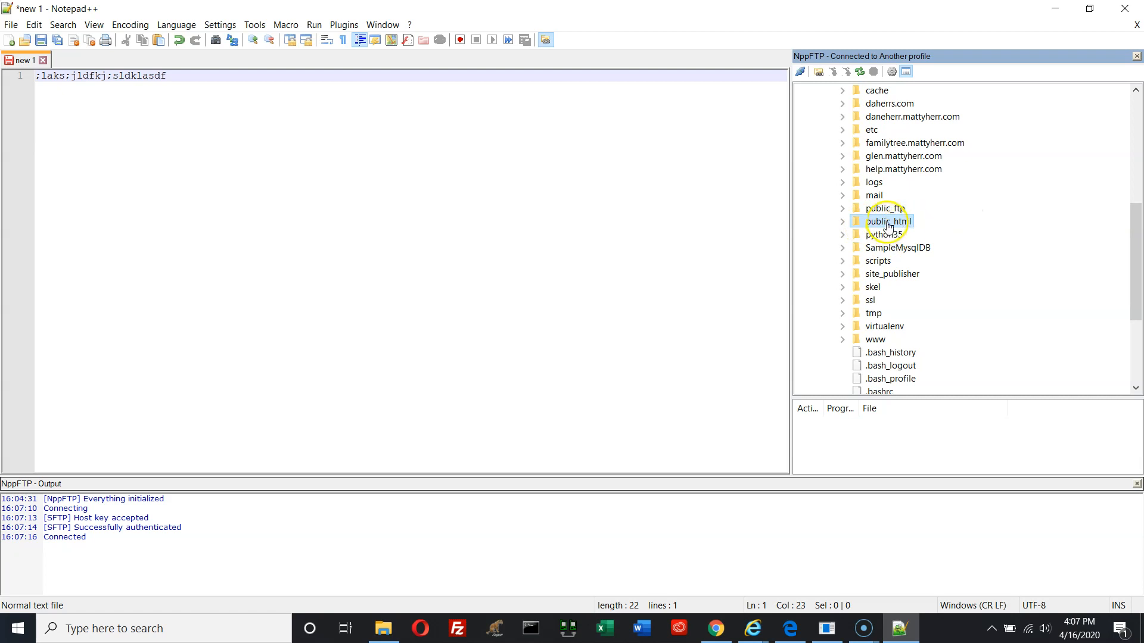
left_click(842, 221)
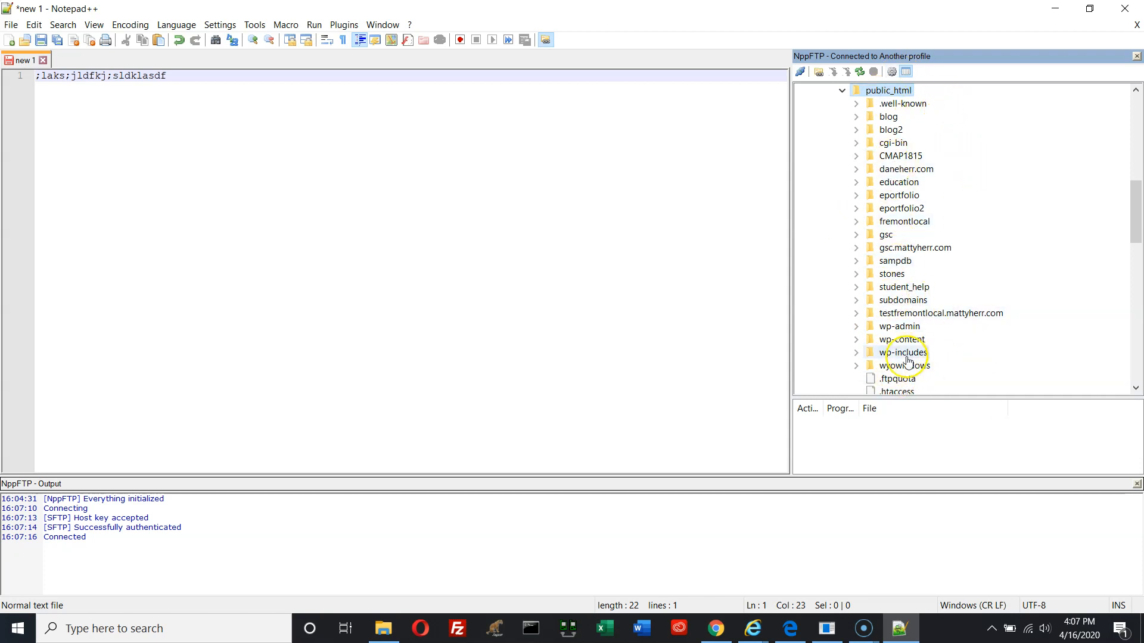
left_click_drag(1133, 211, 1134, 116)
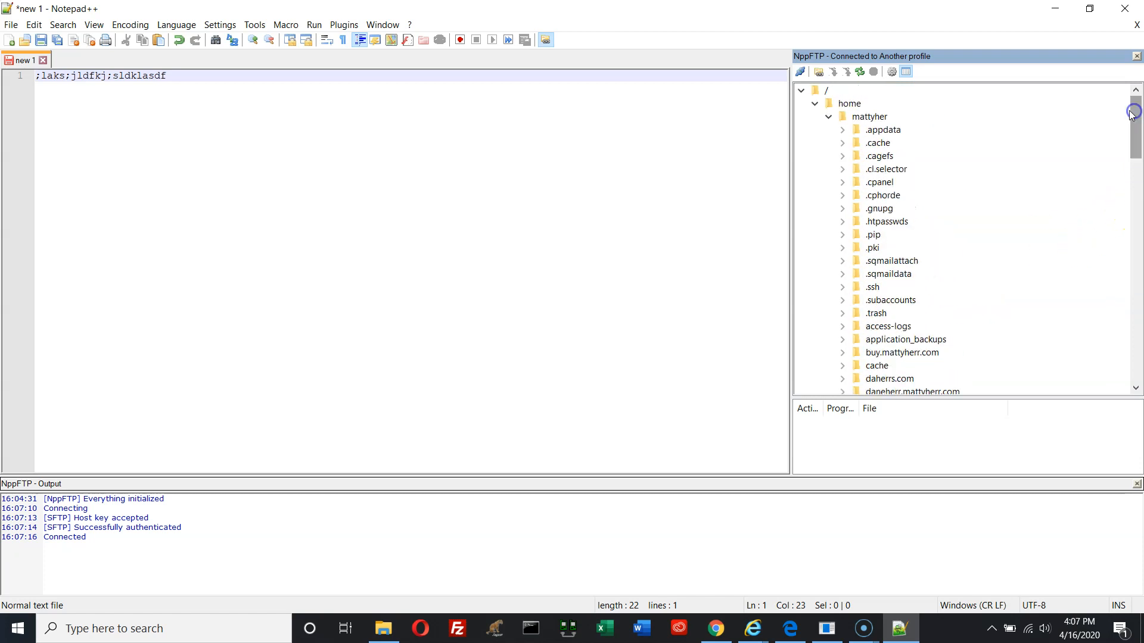
left_click(858, 119)
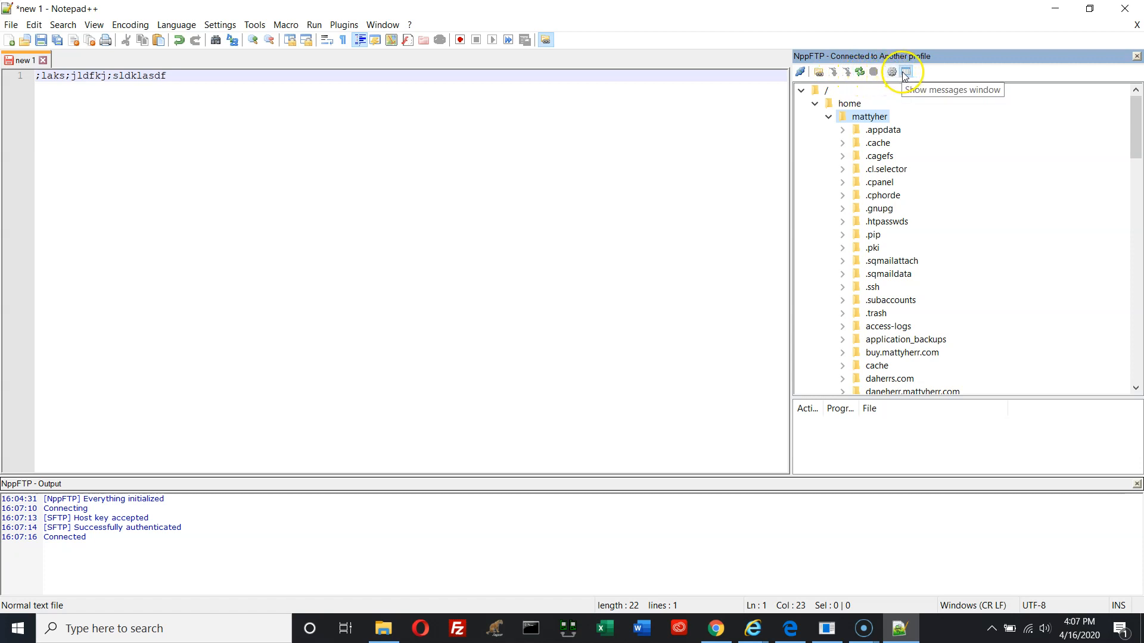
Create the remote directory 'destroythisnow' in the home folder and select it in the tree
right_click(861, 121)
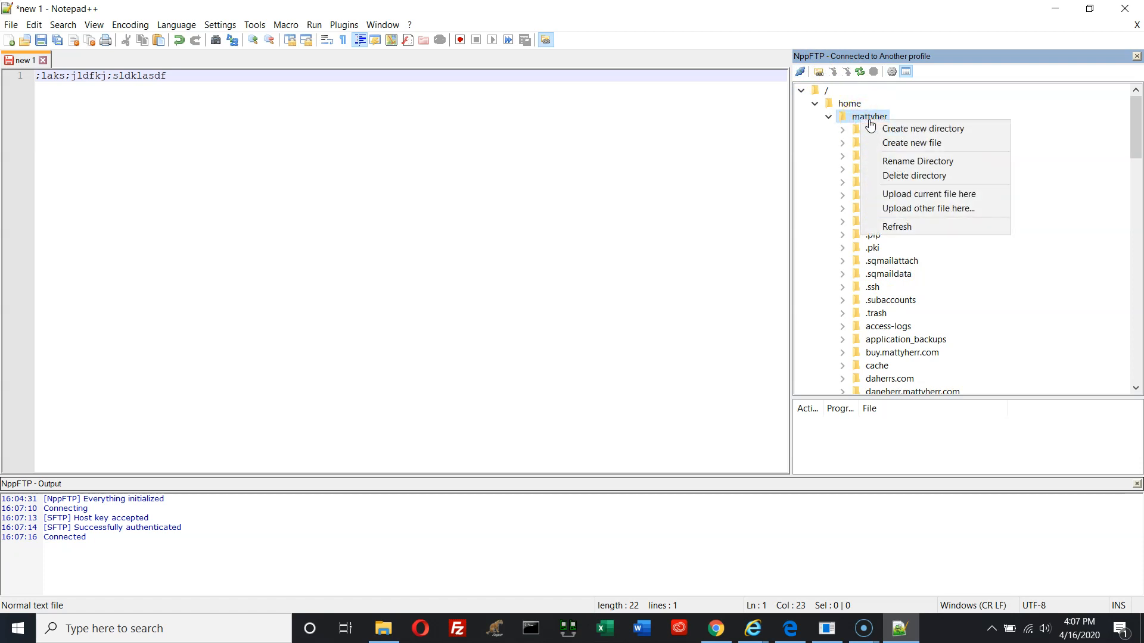
left_click(898, 128)
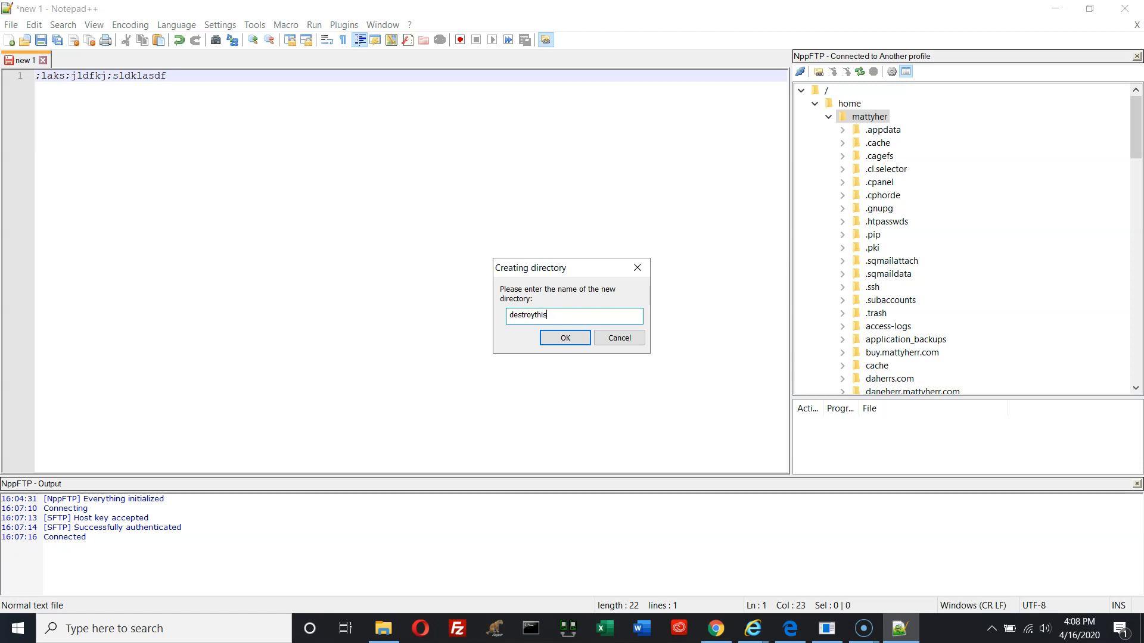
left_click(564, 337)
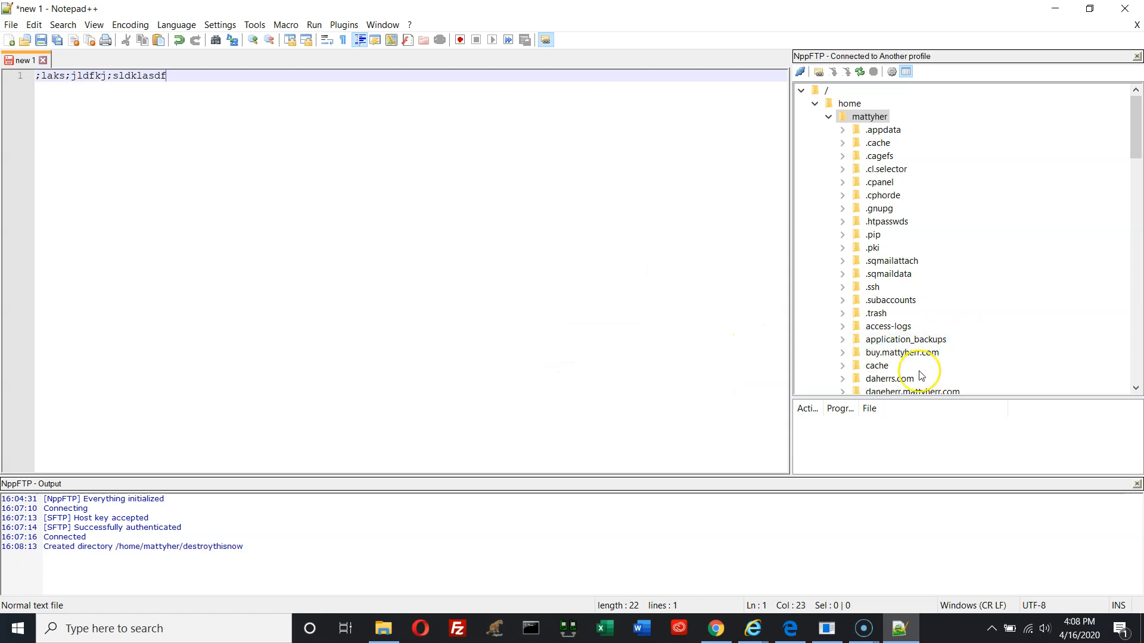
scroll(893, 349, "down", 1)
scroll(876, 345, "up", 1)
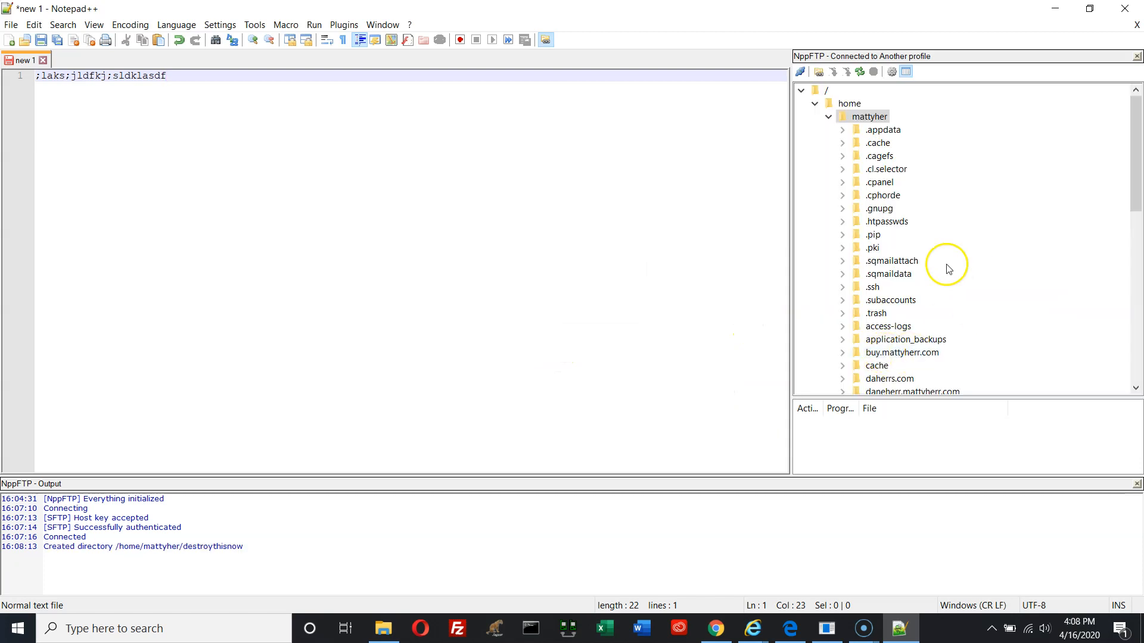
scroll(971, 360, "down", 1)
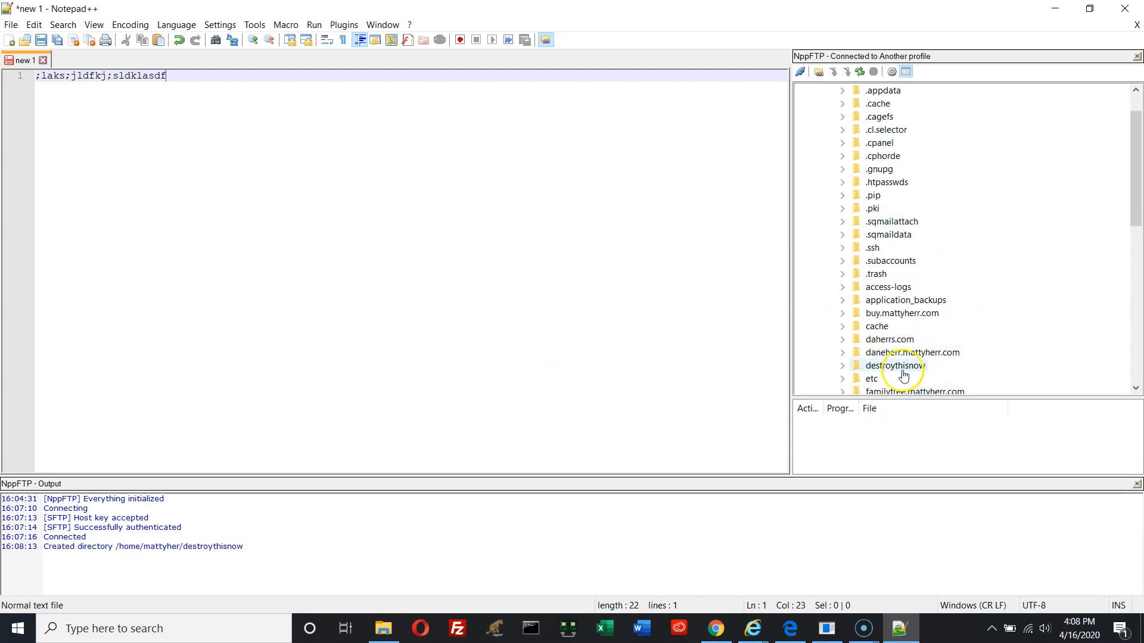
left_click(841, 368)
left_click(926, 369)
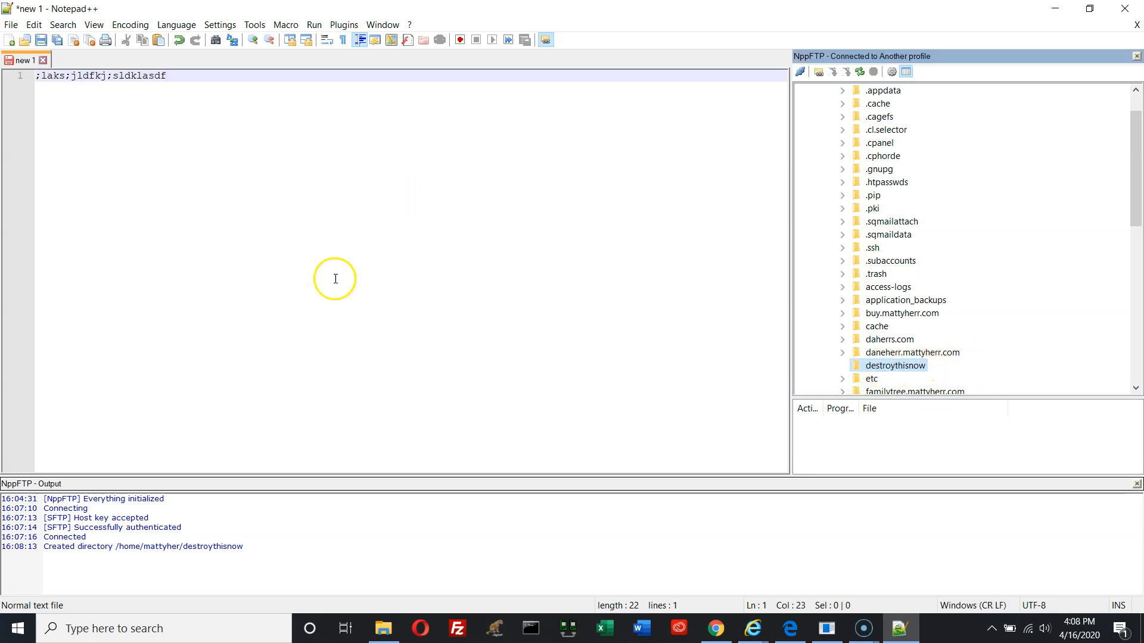
Add the lines 'alskdf;lk', 'asd;lfk' and 'asldkj;' below the first line of text
left_click(273, 221)
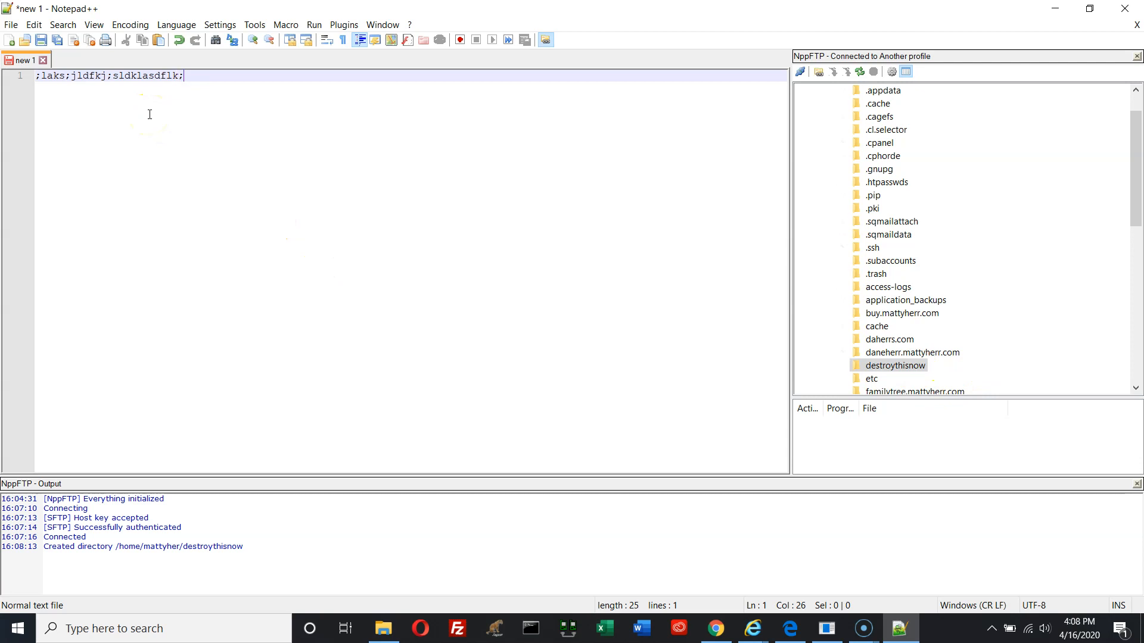
key("Return")
key("Return")
type("alskdf;lk")
key("Return")
type("asd;lfk")
key("Return")
type("asldkj;")
key("Return")
key("Return")
key("Return")
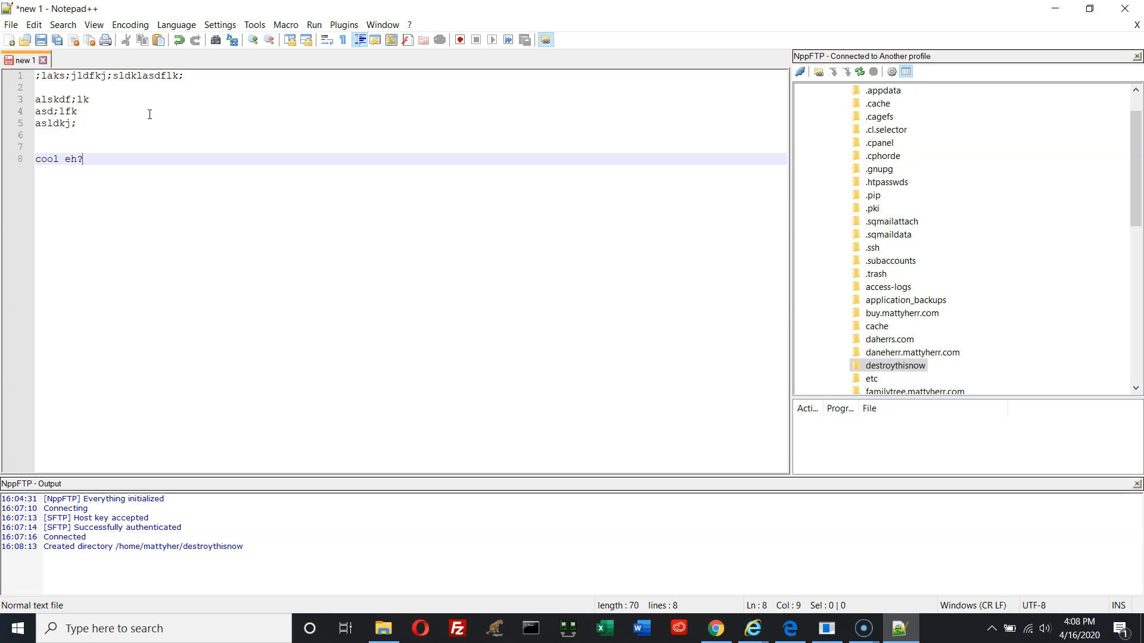
left_click(10, 25)
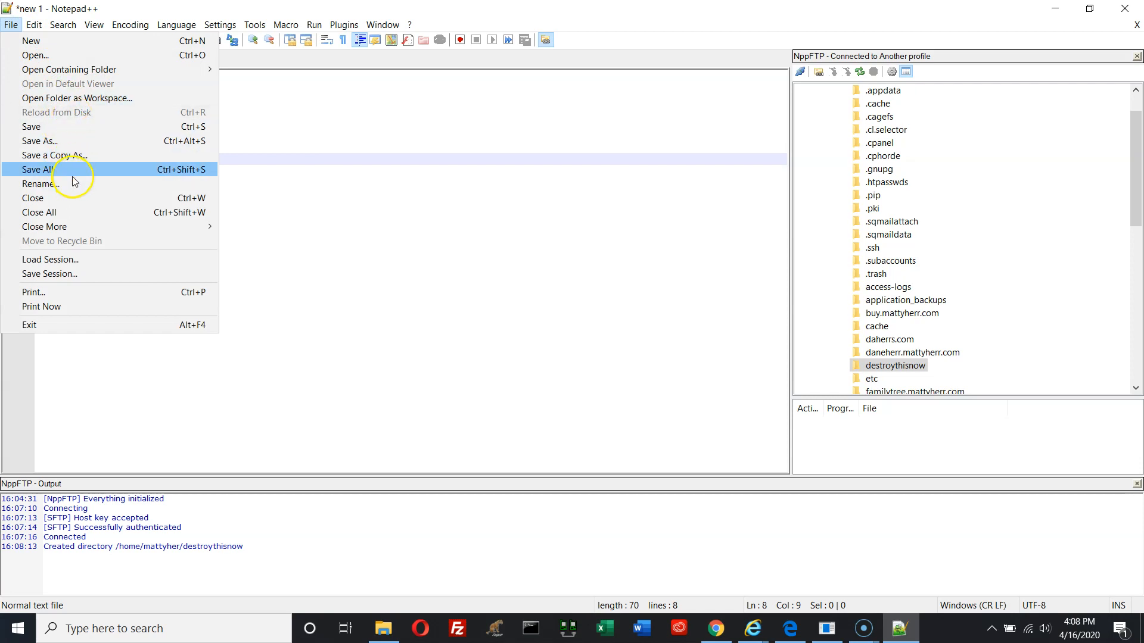
Save the document as 'new 1' in the Desktop folder via Save As
left_click(91, 143)
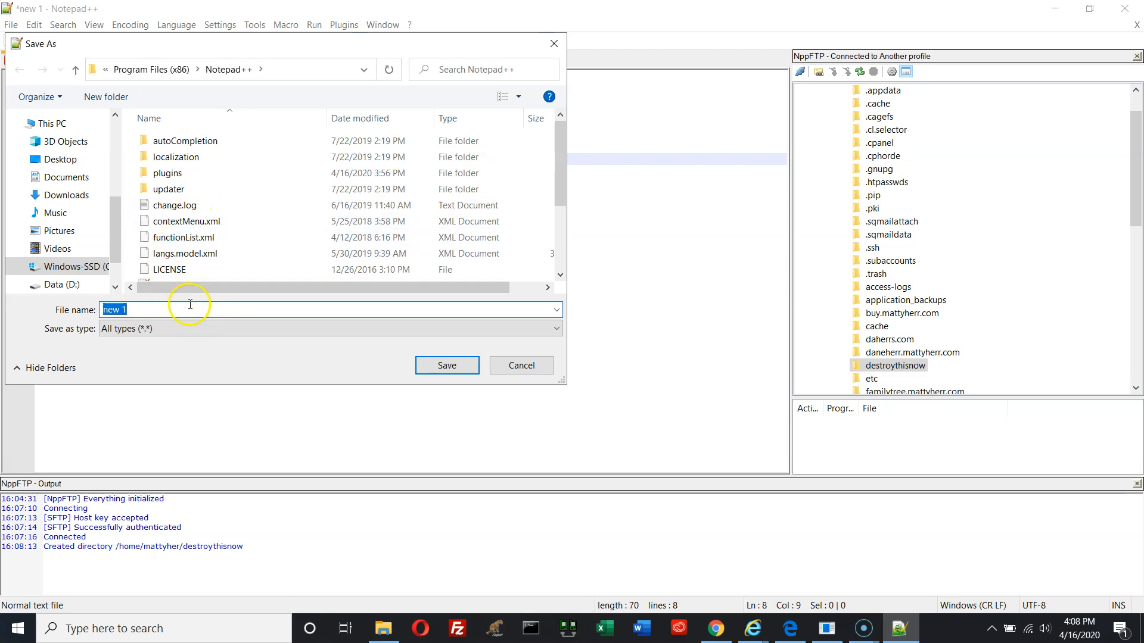
left_click_drag(118, 215, 116, 130)
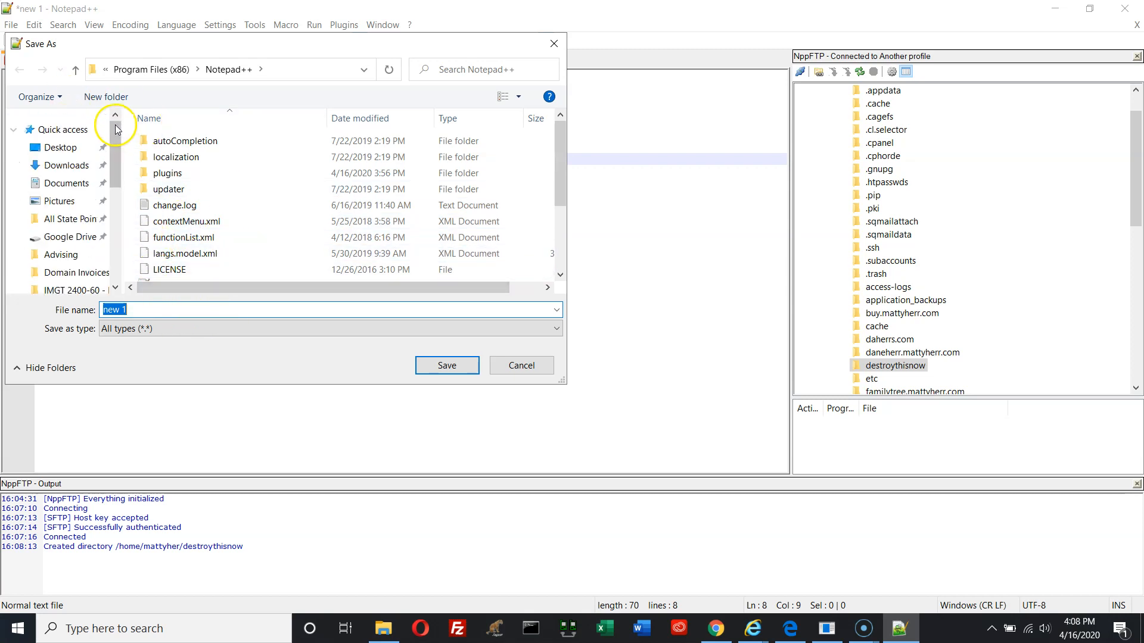
left_click(60, 148)
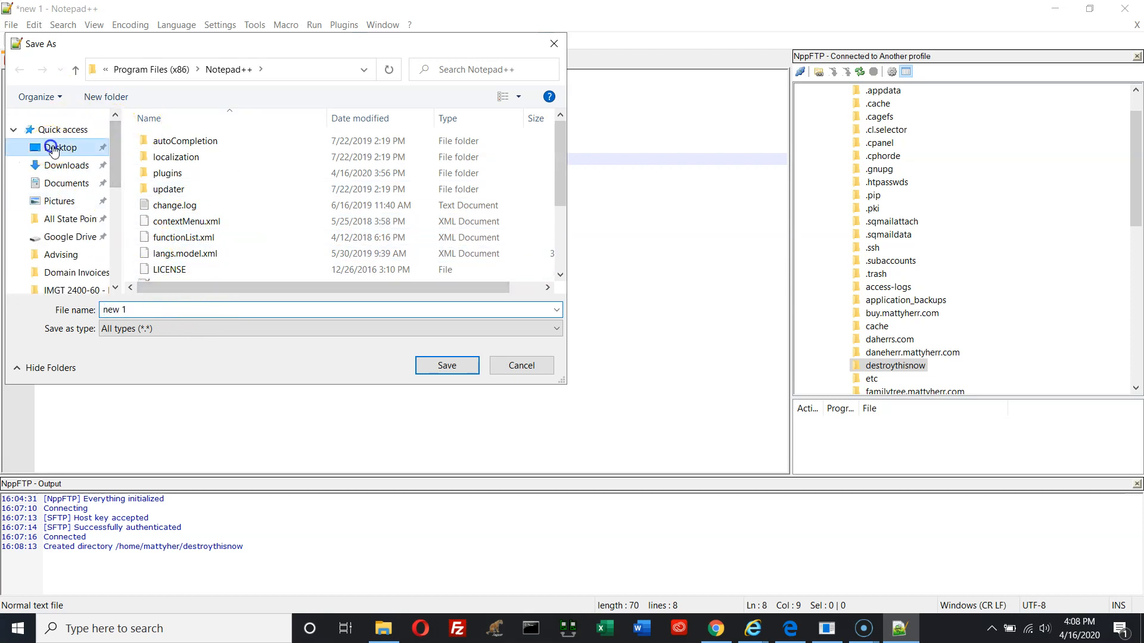
left_click(157, 309)
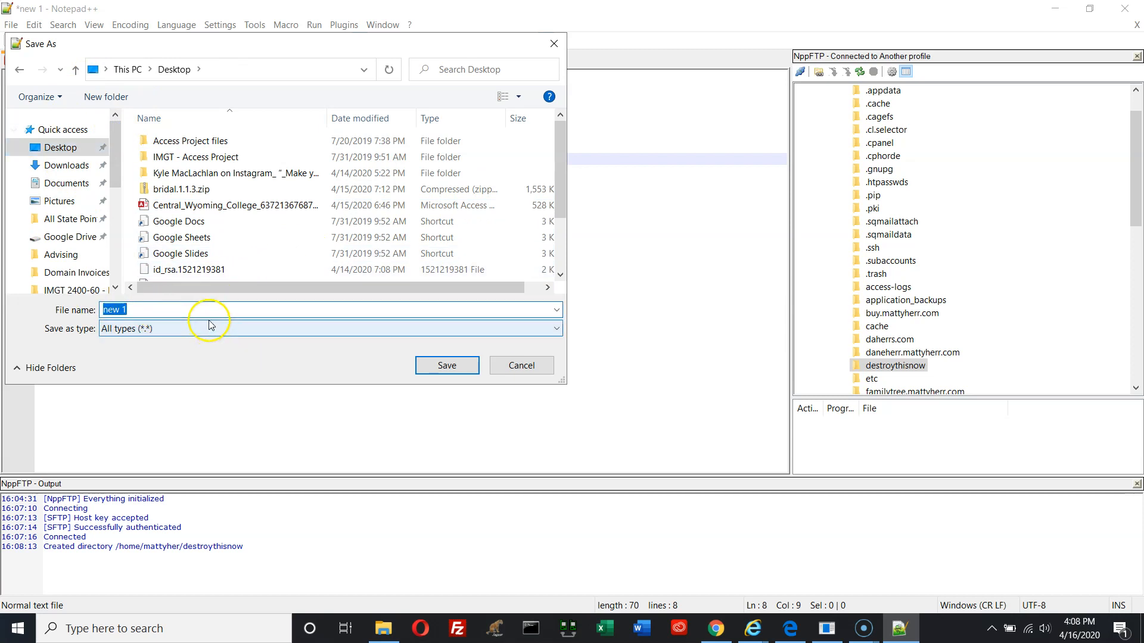
left_click(446, 360)
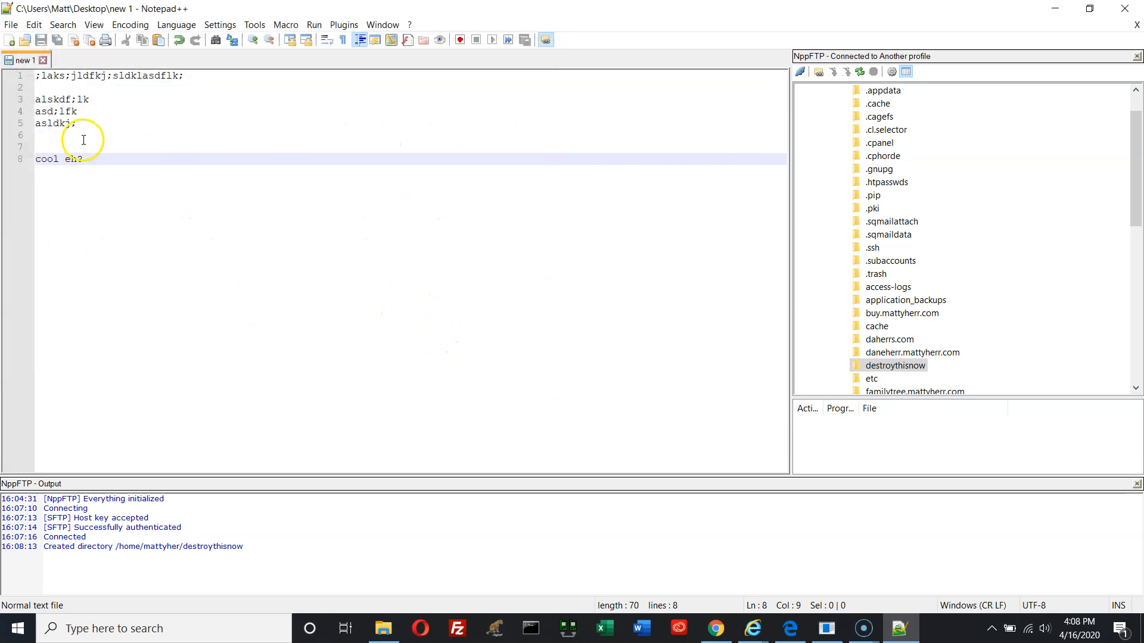
right_click(20, 63)
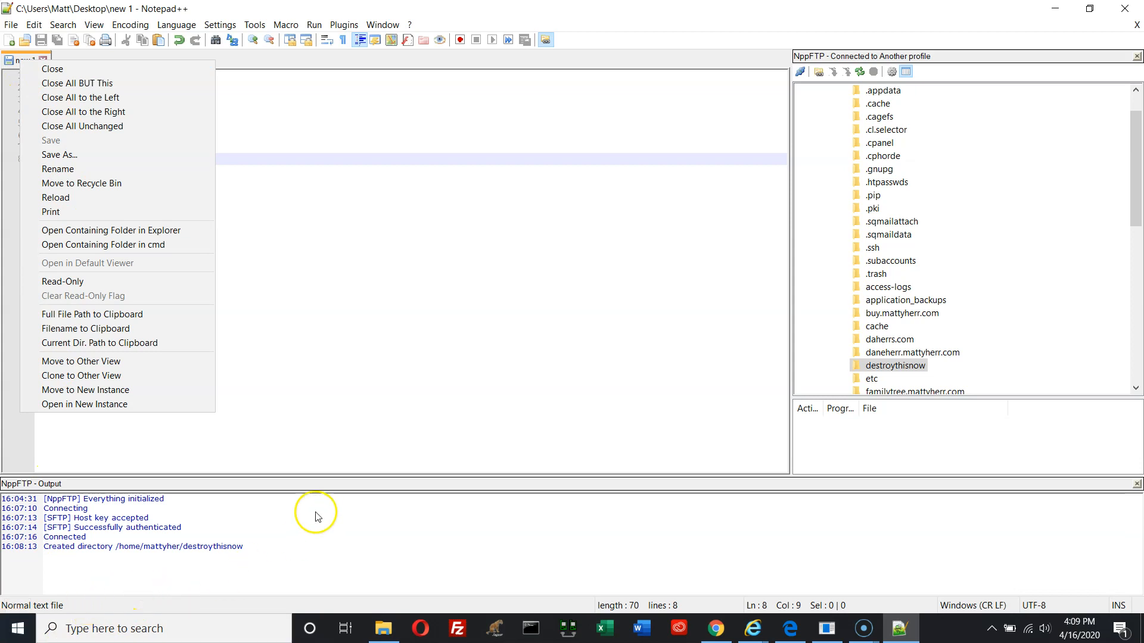
left_click(863, 632)
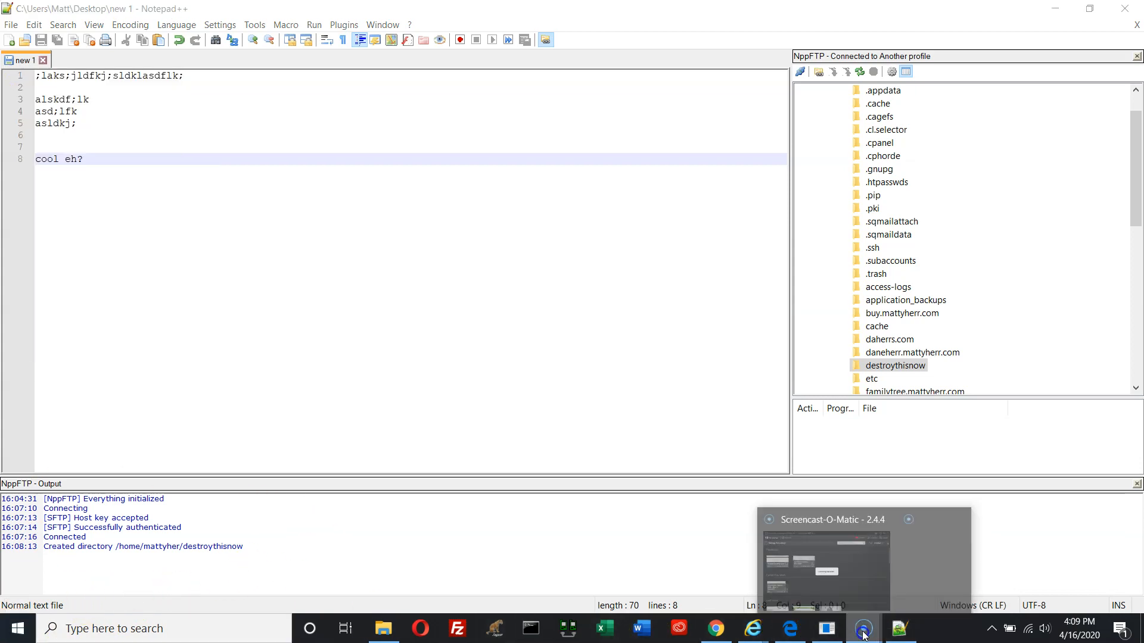
left_click(838, 581)
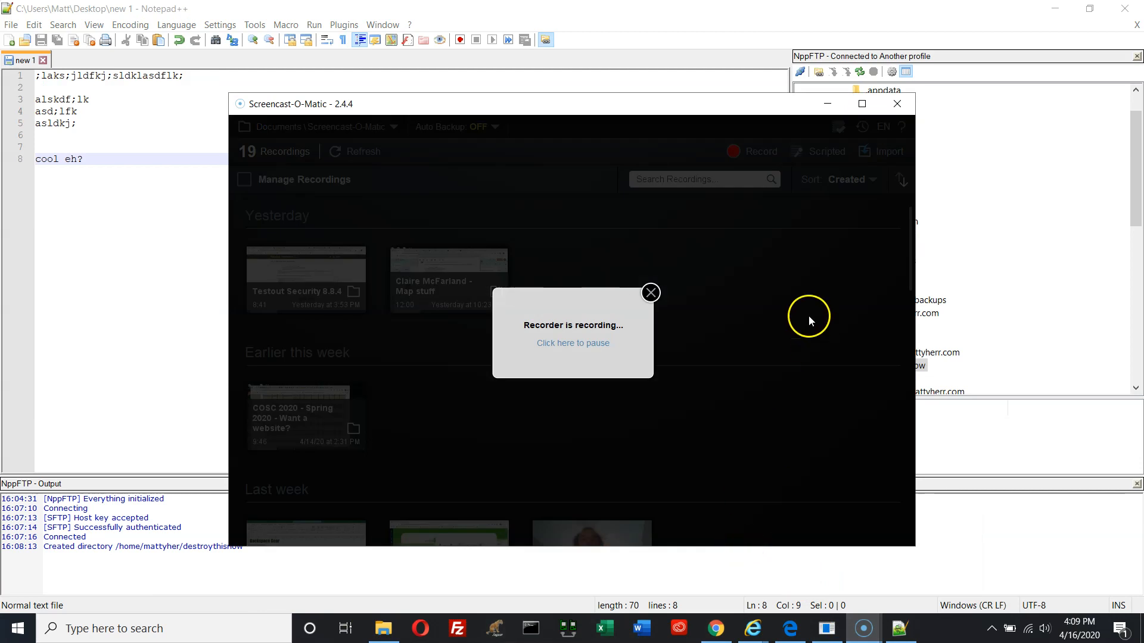
left_click(580, 342)
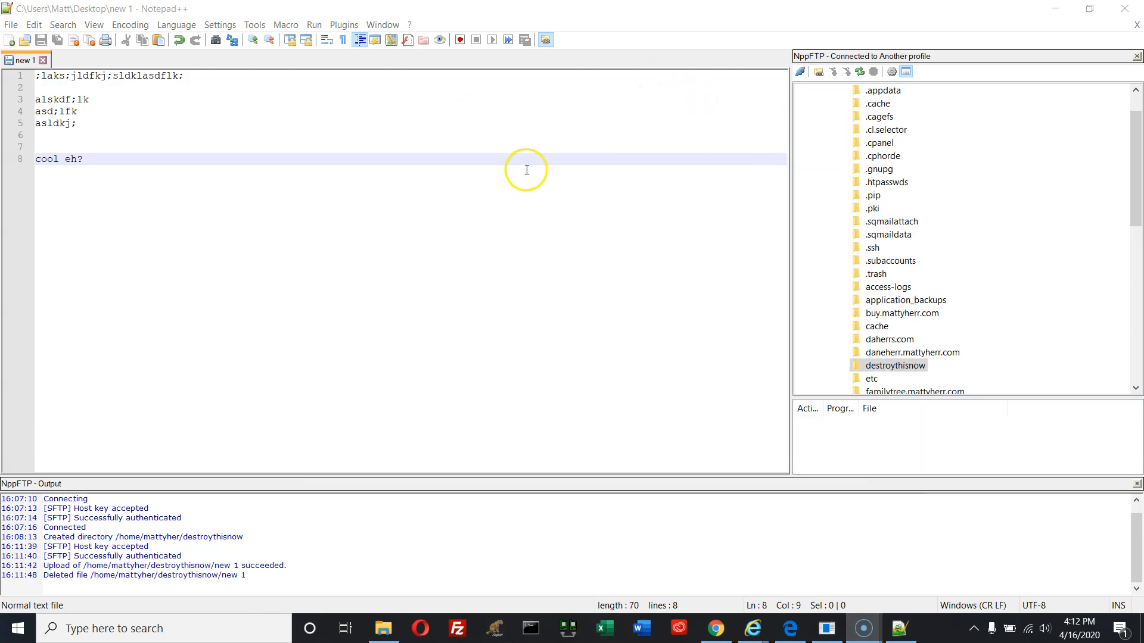
left_click(90, 8)
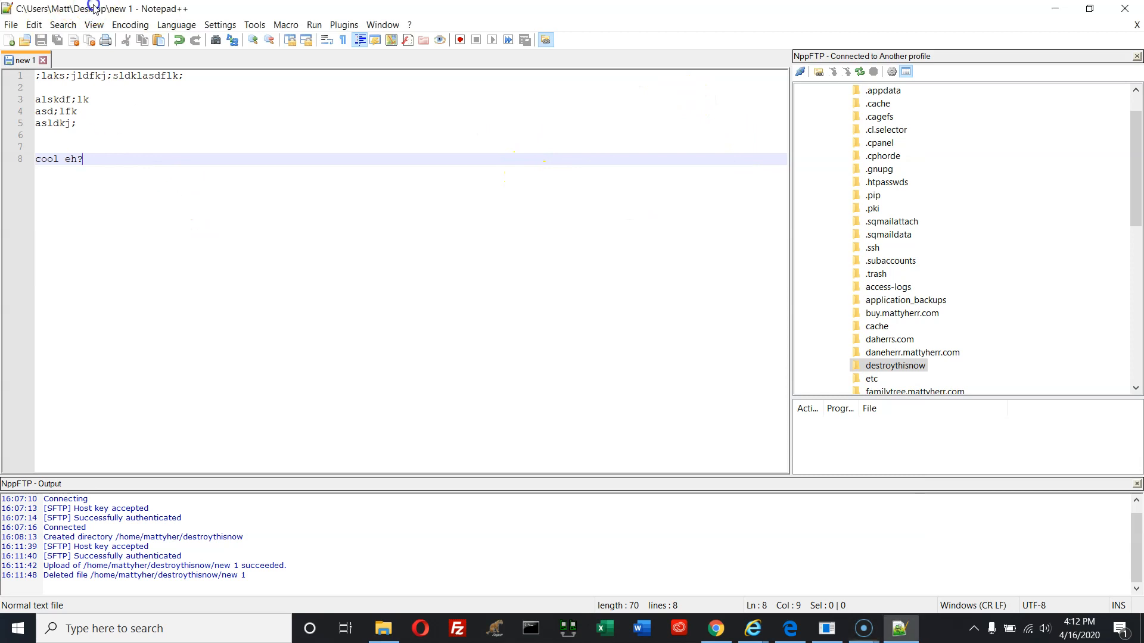
right_click(119, 196)
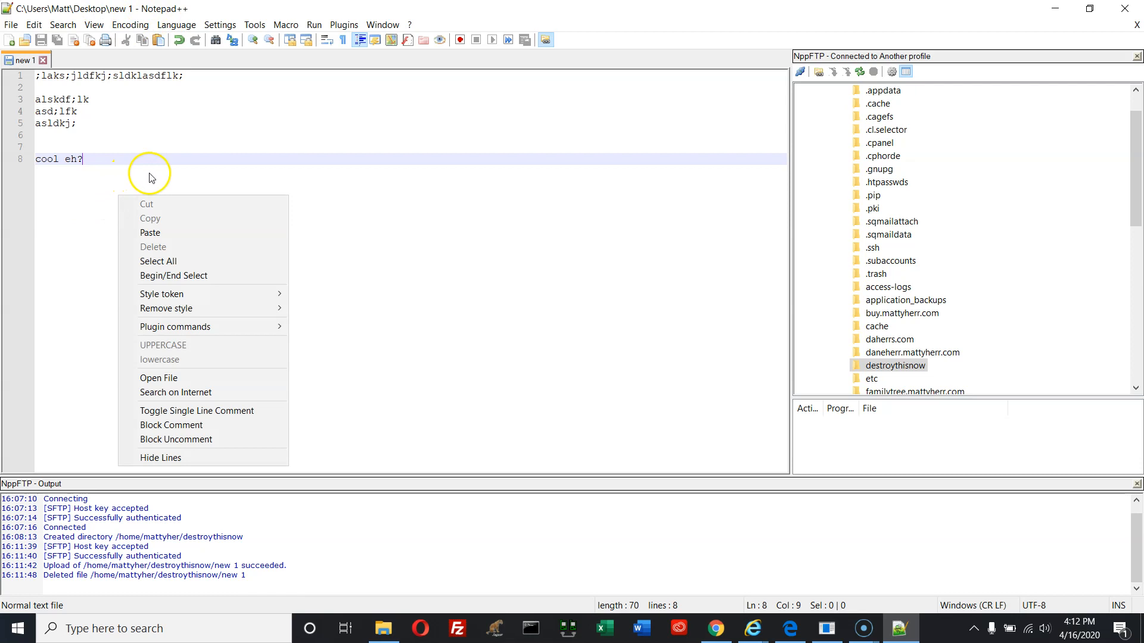
left_click(353, 277)
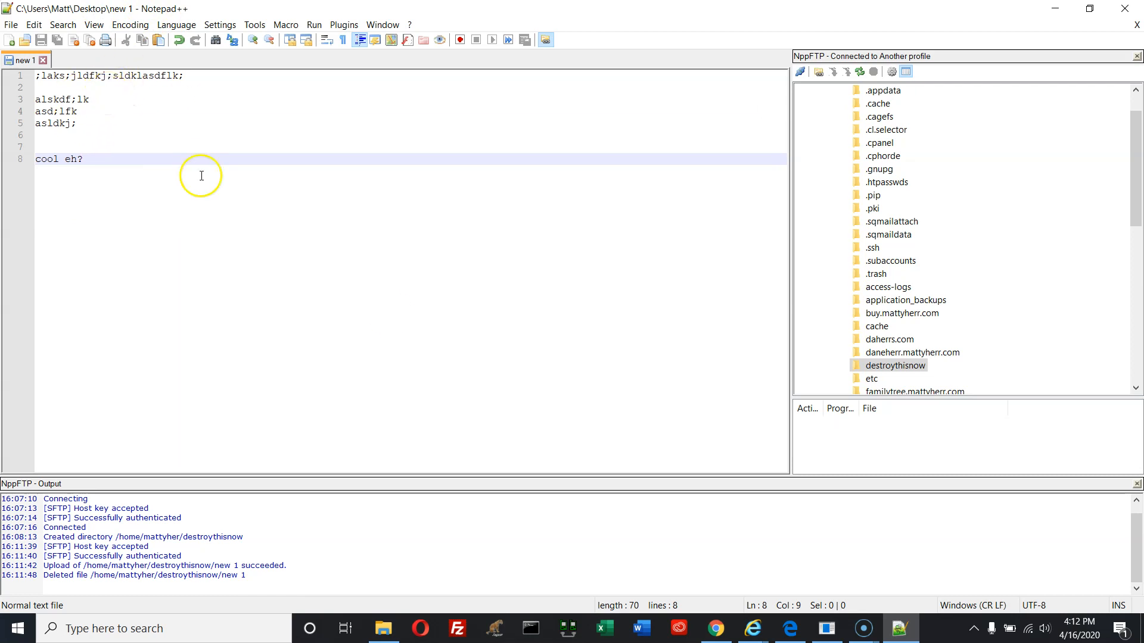
Upload the current file into remote destroythisnow, check it there, and close the local tab
right_click(870, 368)
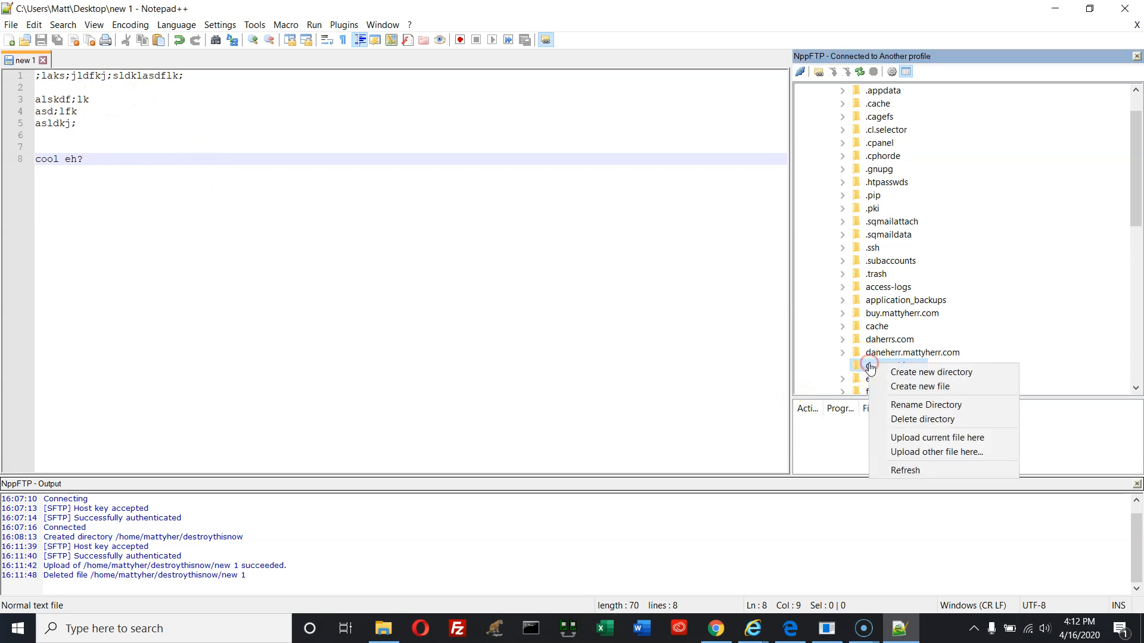
left_click(897, 443)
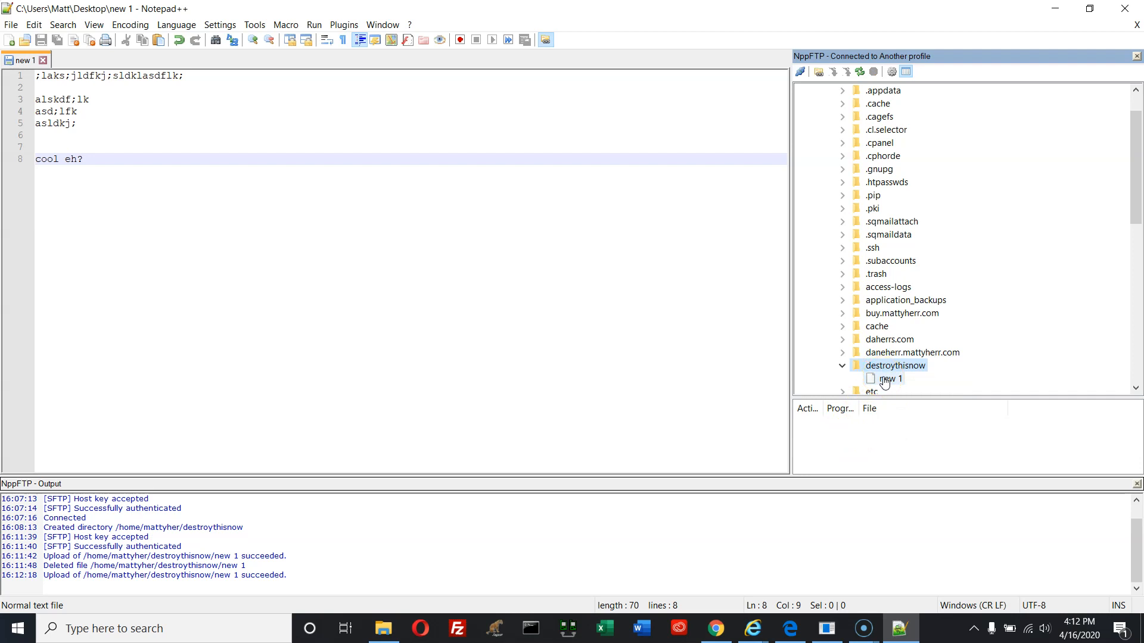
left_click(886, 369)
left_click(42, 62)
left_click(43, 60)
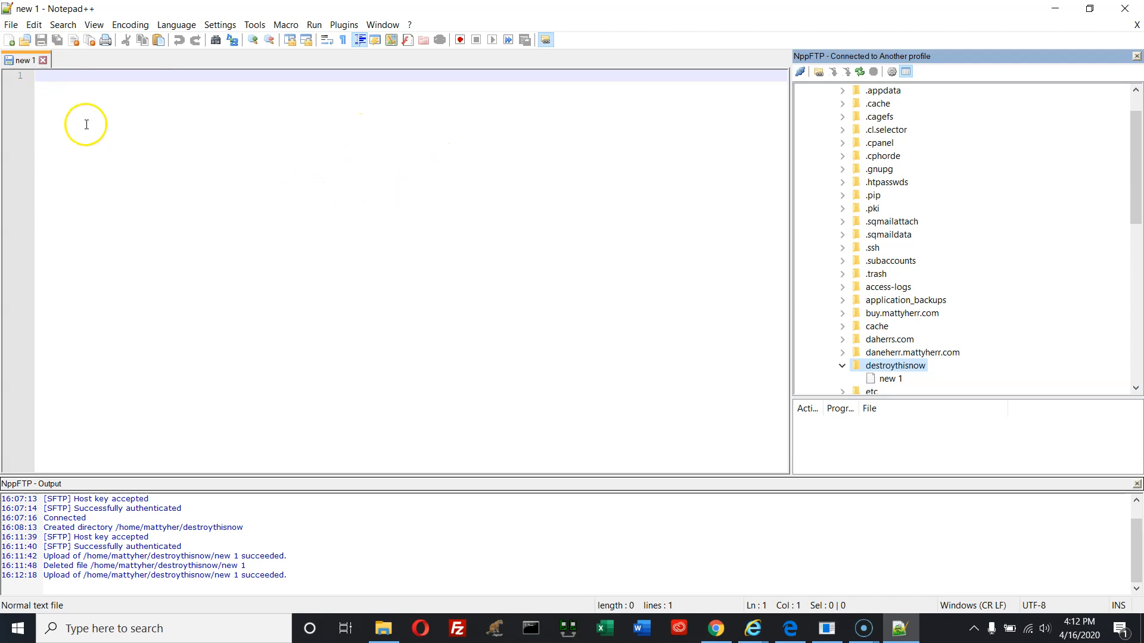
Select the remote 'new 1' file in destroythisnow and bring up its download option
left_click(881, 383)
right_click(882, 386)
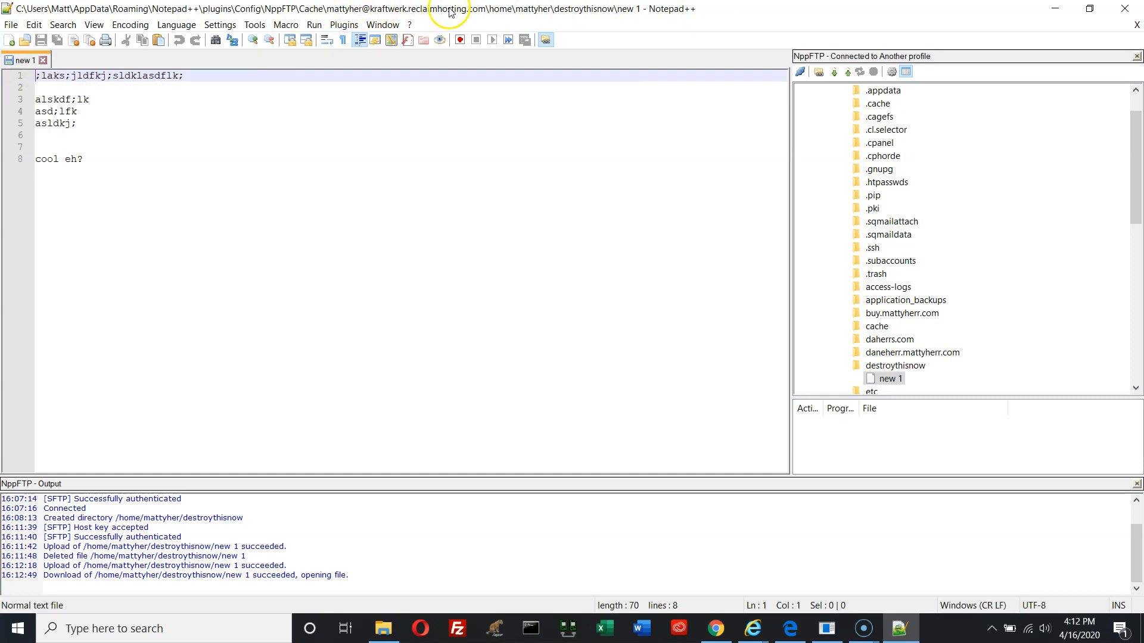
Append 'a;lsdfjlk;sl;dfj;laks' and 'alkjs;ldfljk' after 'cool eh?', then save to re-upload the file
left_click(94, 192)
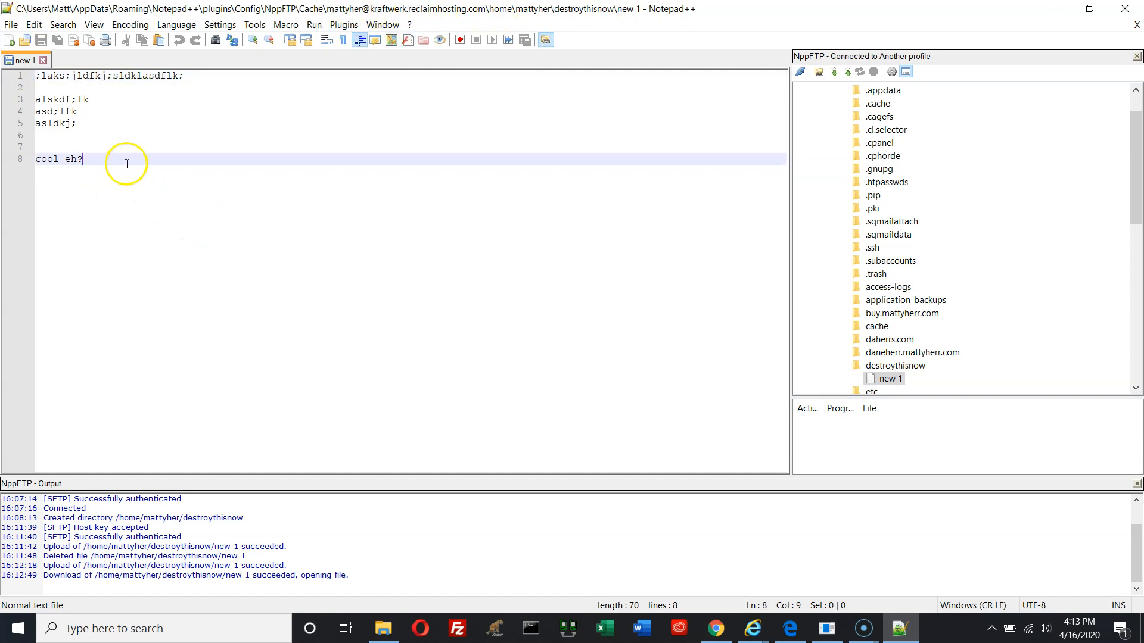
key("Return")
key("Return")
key("Return")
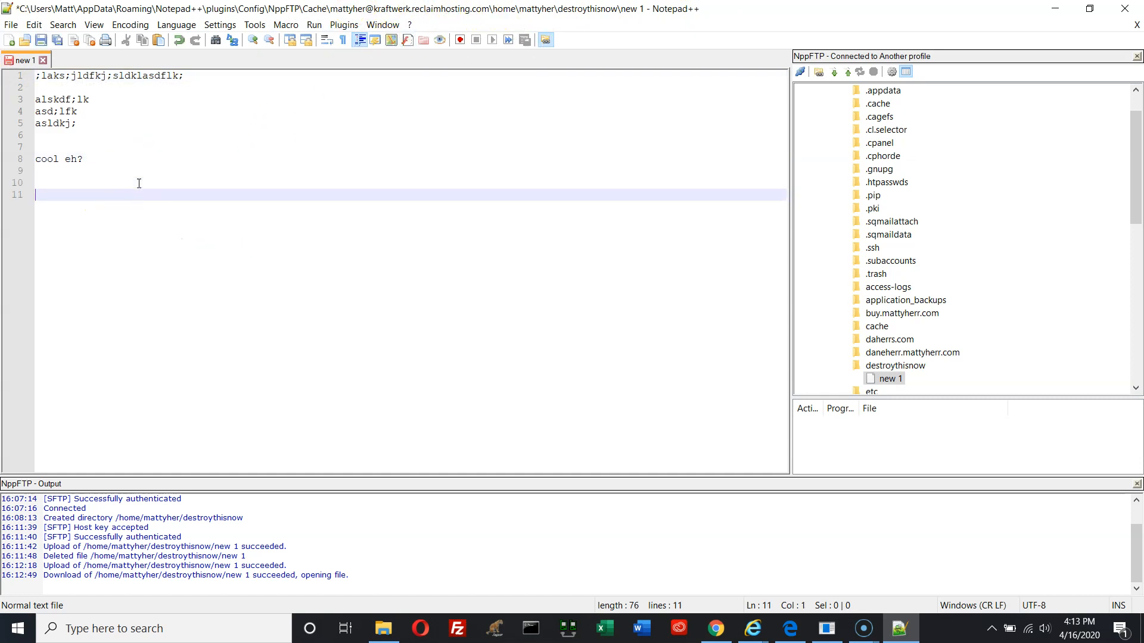
type("a;lsdfjlk;sl;dfj;laks")
key("Return")
key("Return")
type("alkjs;ldfljk")
key("Return")
key("Return")
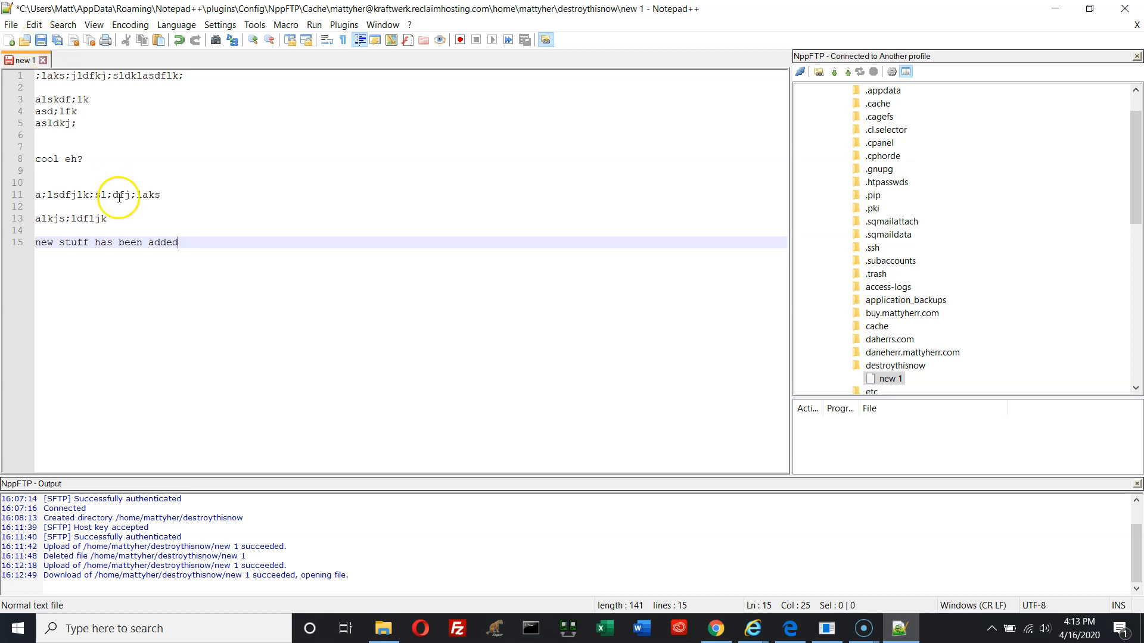
right_click(119, 303)
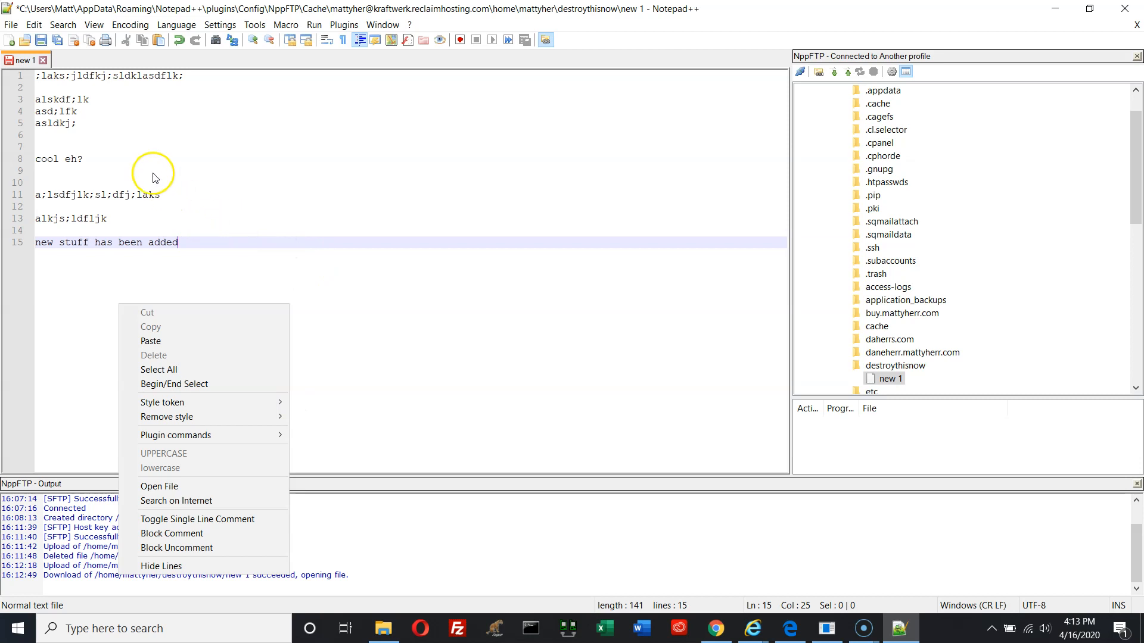
left_click_drag(152, 172, 144, 158)
left_click(10, 25)
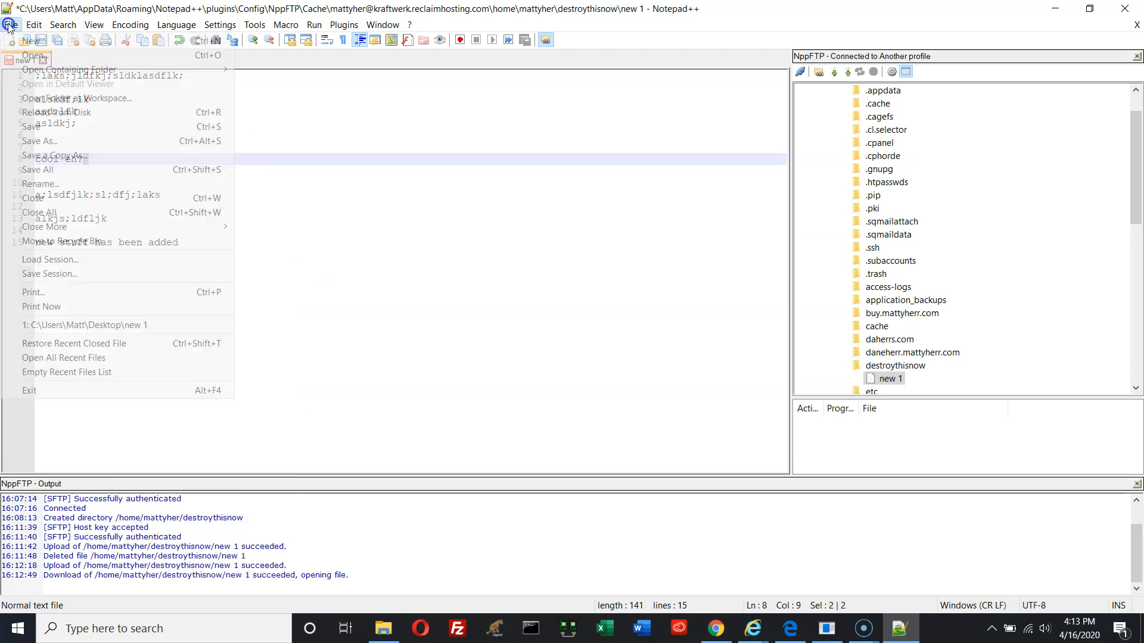
left_click(38, 126)
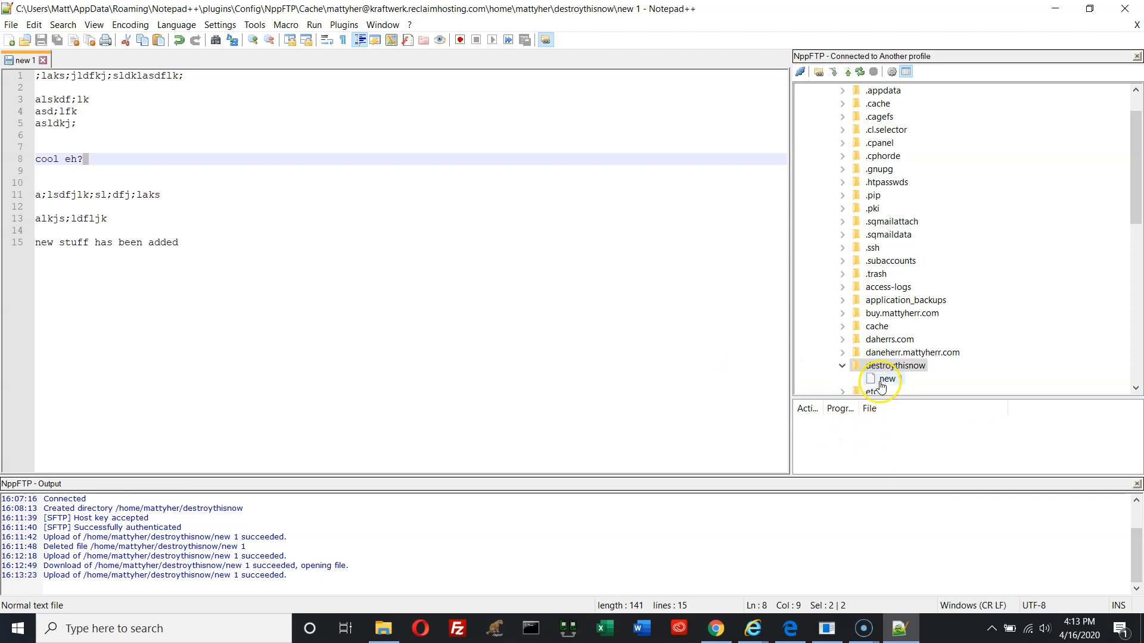
left_click(11, 27)
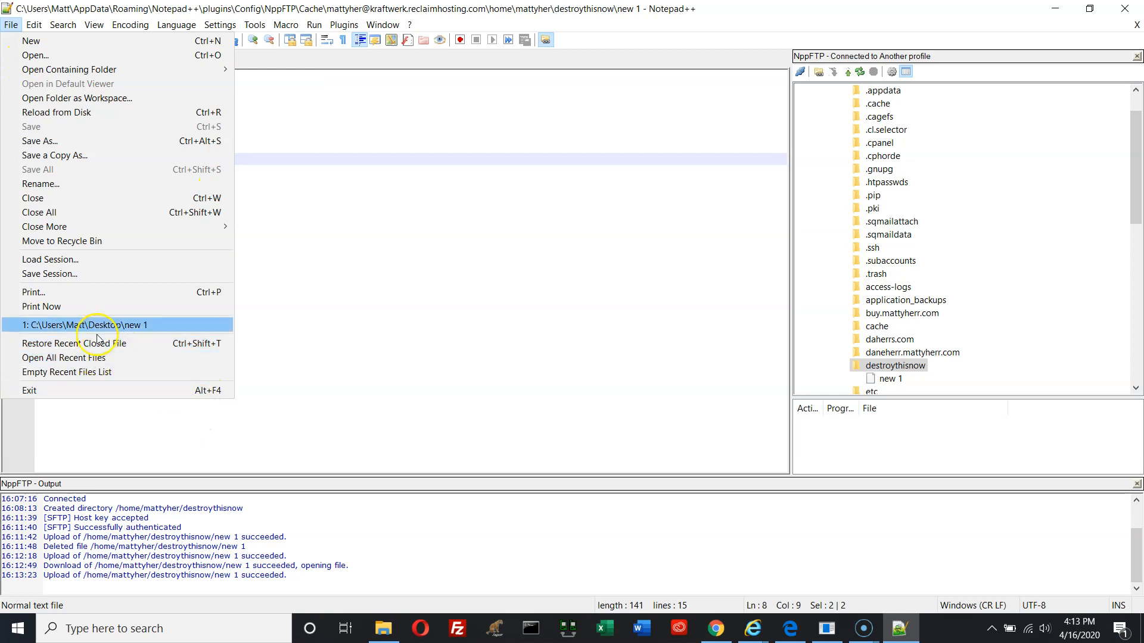
Reopen the Desktop copy of new 1, then open the remote new 1 and reload the server version
left_click(64, 326)
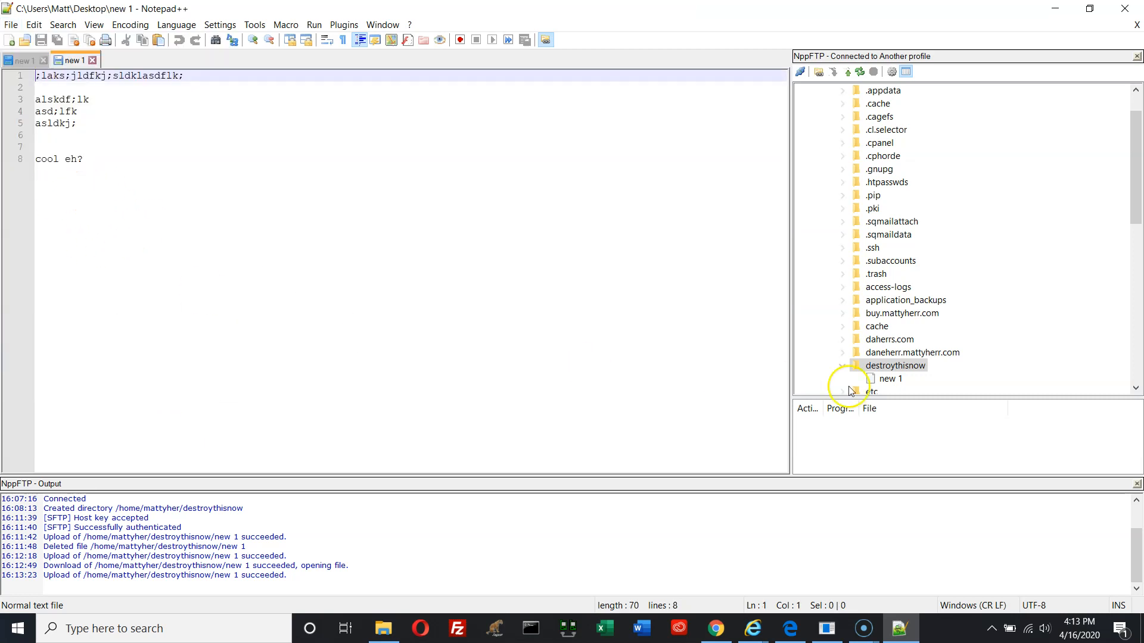
double_click(897, 380)
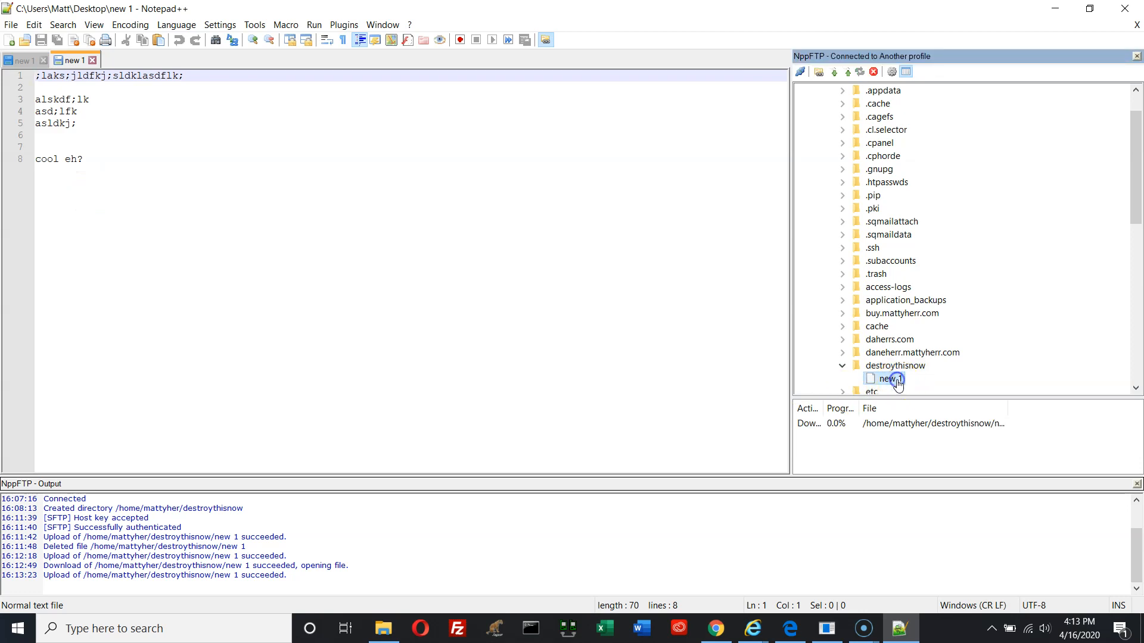
double_click(899, 381)
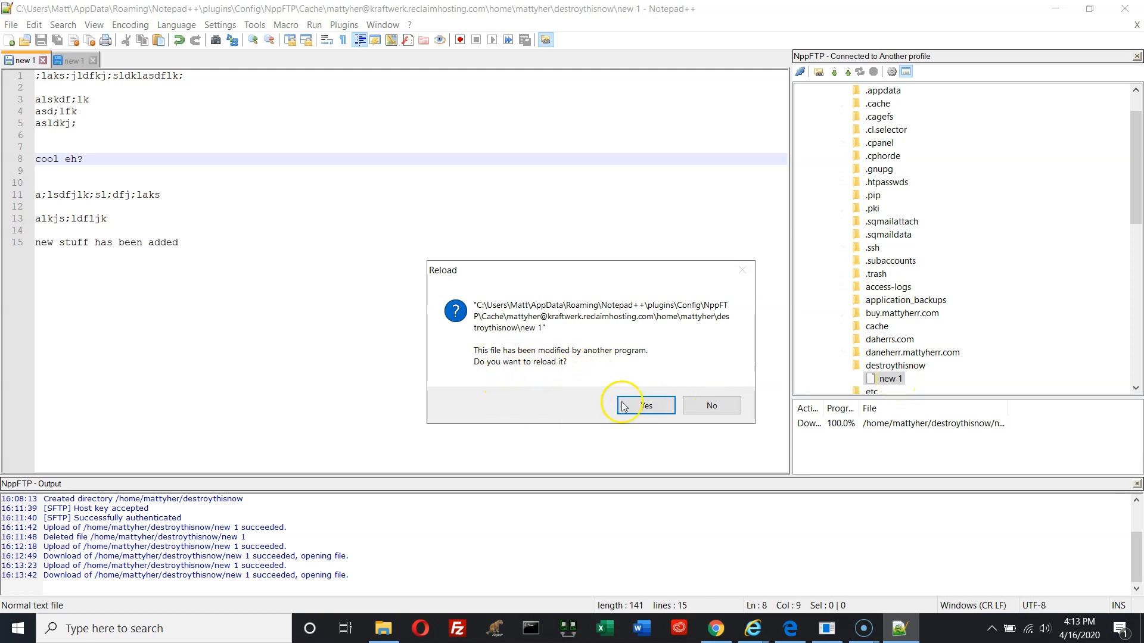
left_click(646, 405)
left_click_drag(298, 306, 27, 74)
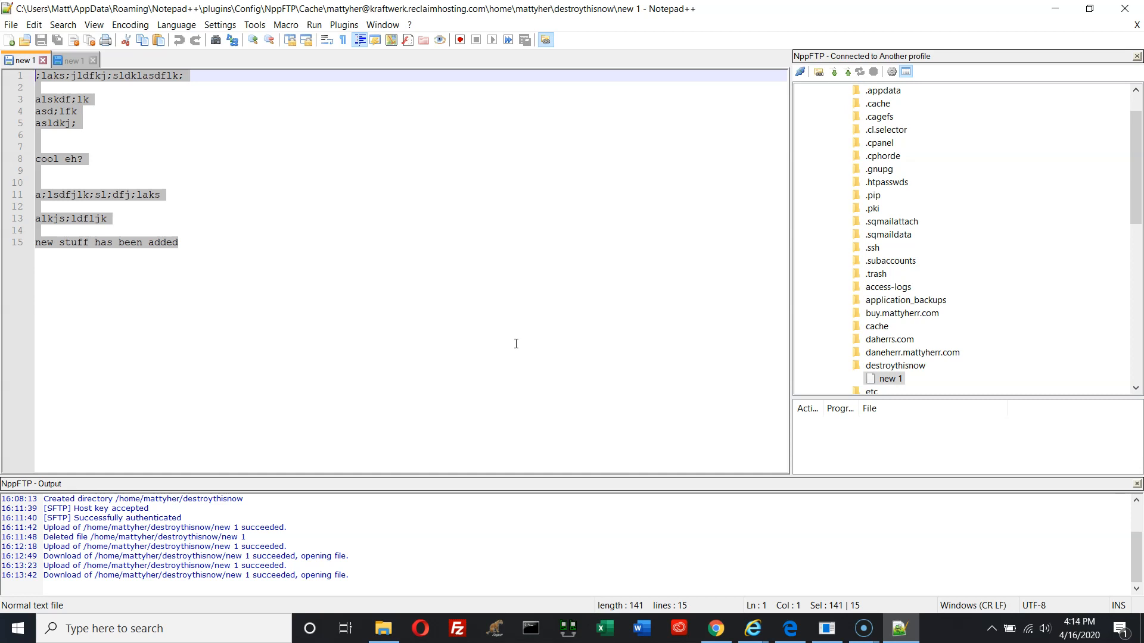
Close both new 1 tabs and download the remote new 1 file again
left_click(43, 60)
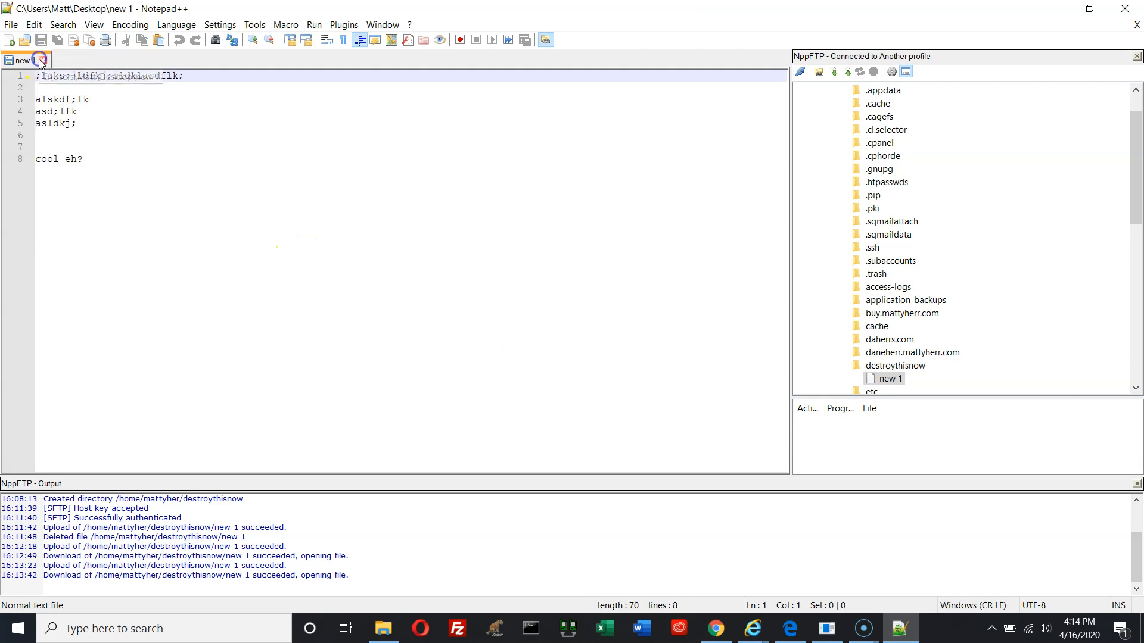
left_click(42, 60)
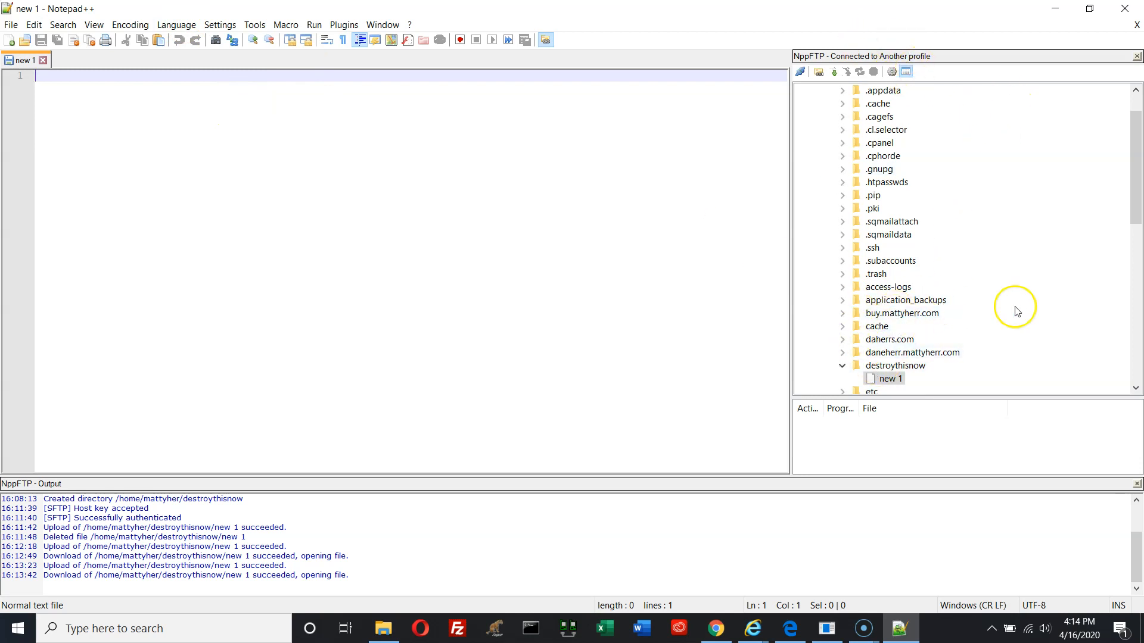
left_click_drag(1134, 212, 1134, 306)
scroll(911, 158, "up", 2)
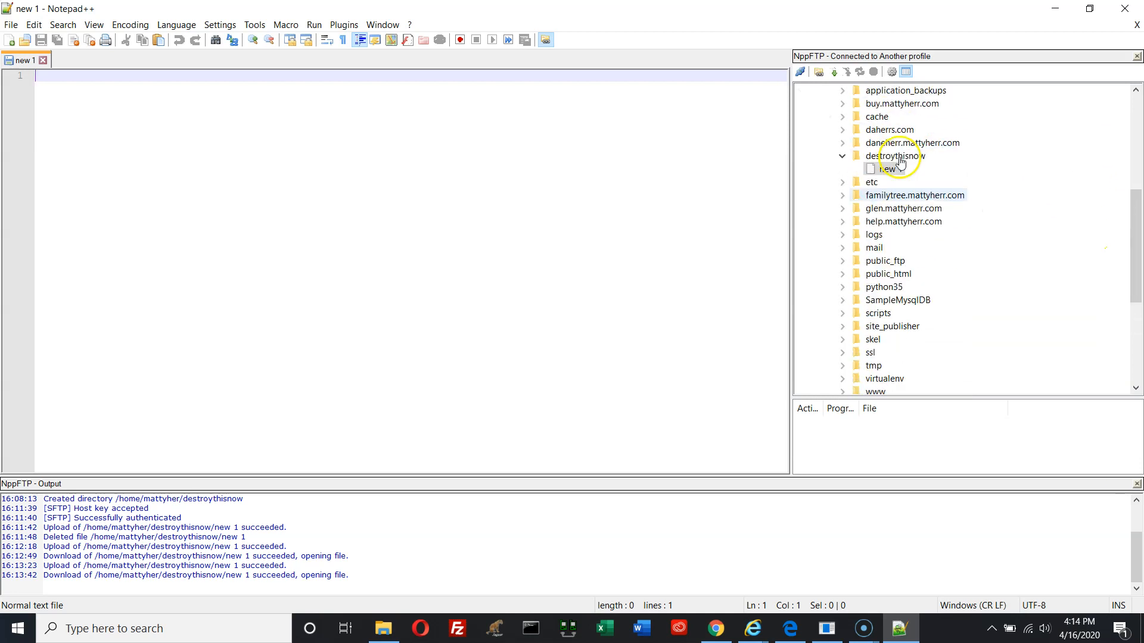
double_click(881, 169)
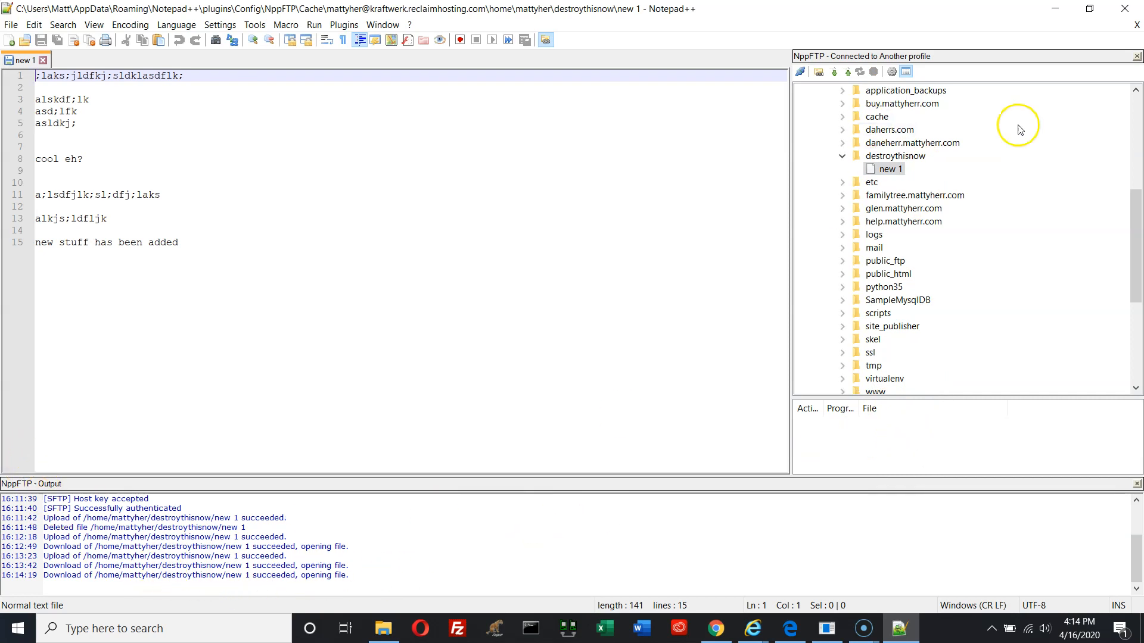
Toggle the FTP message log, close the file and reopen remote new 1 once more
left_click(906, 72)
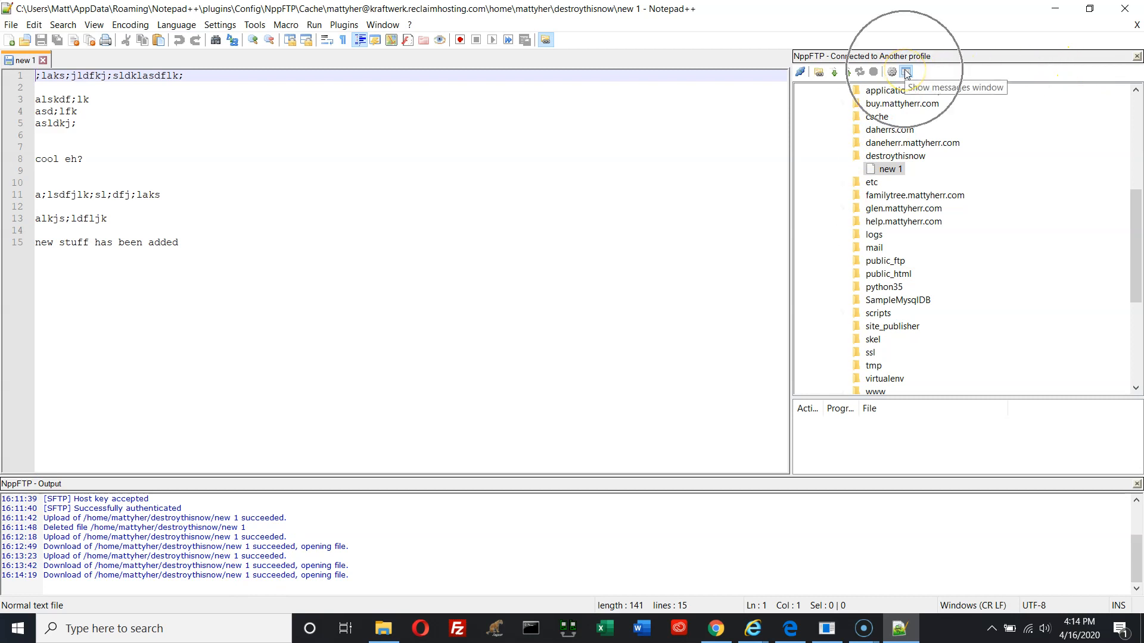
left_click(906, 72)
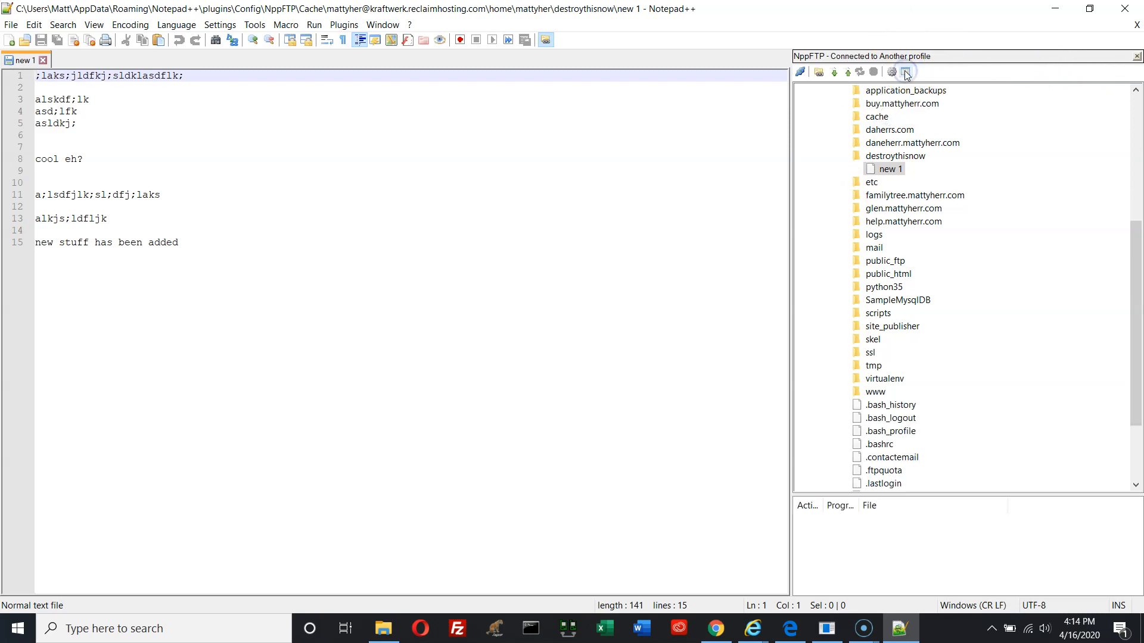
left_click(906, 72)
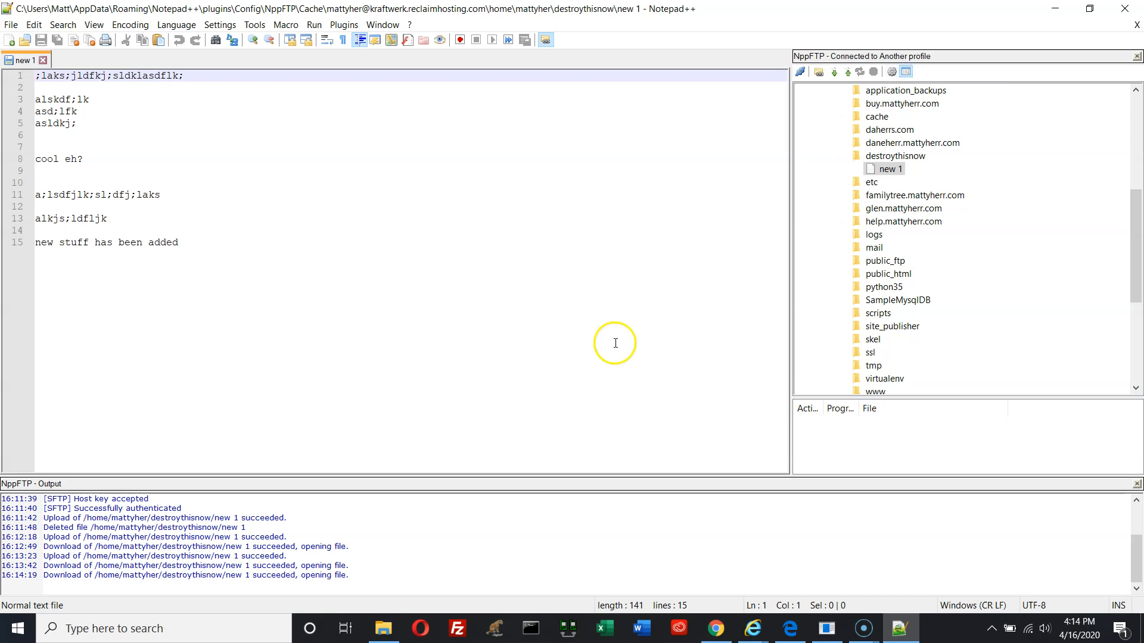
left_click(43, 60)
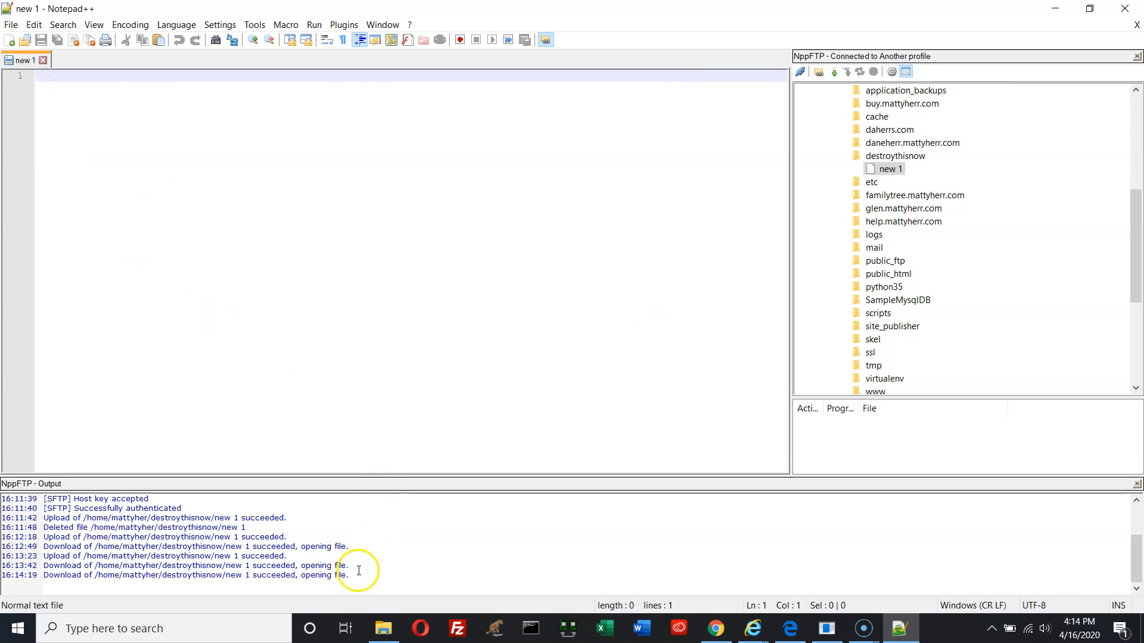
left_click(871, 170)
double_click(871, 171)
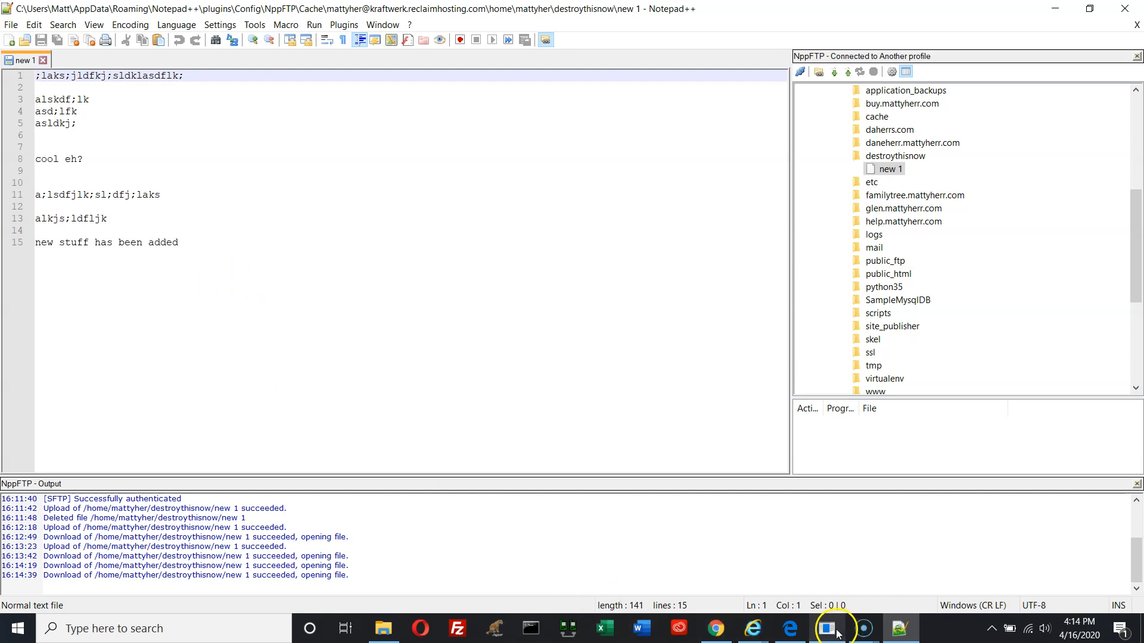
Launch PuTTY from Windows search and open an SSH connection to the hosting server
left_click(116, 626)
type("putty")
key("Return")
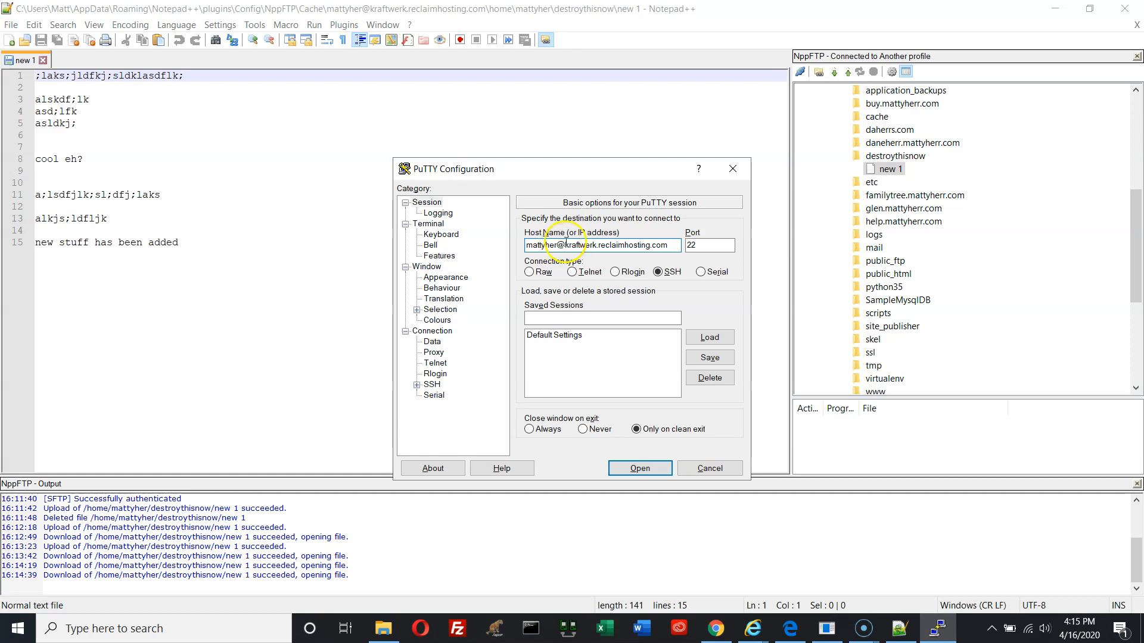
left_click(659, 272)
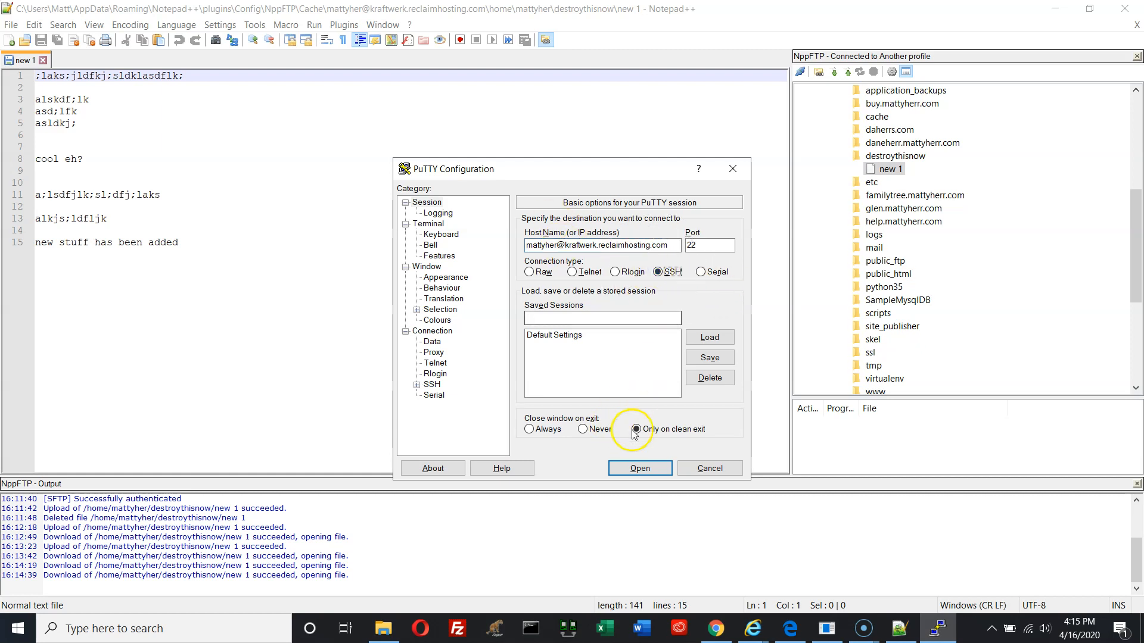
left_click(658, 471)
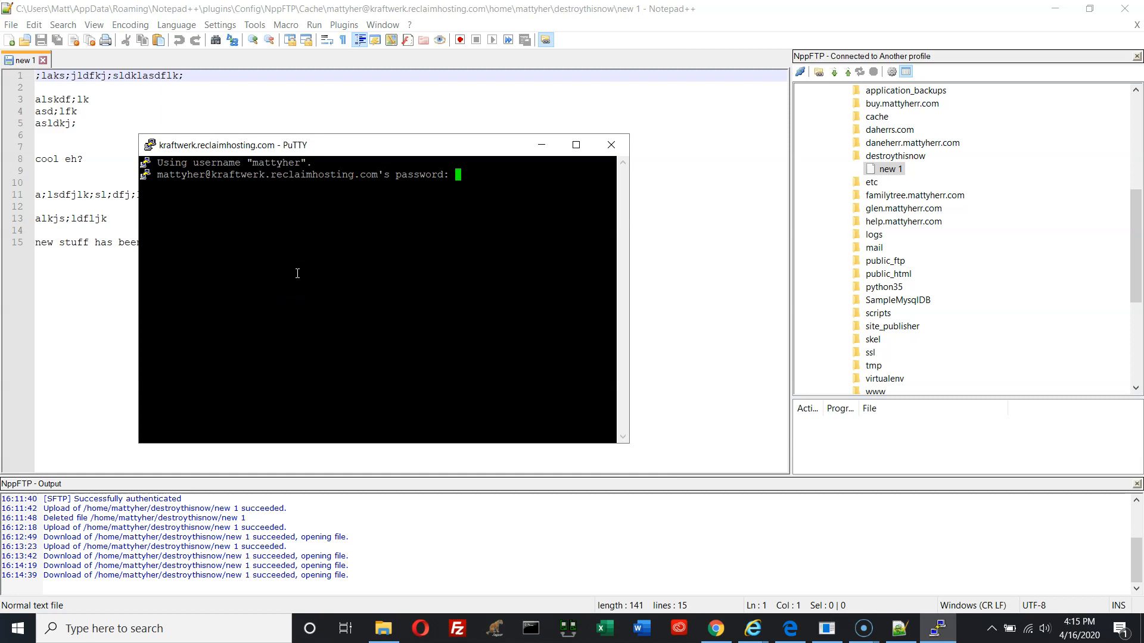
Log in with the account password, then run cal 2020, pwd and whoami
left_click(312, 277)
key("Return")
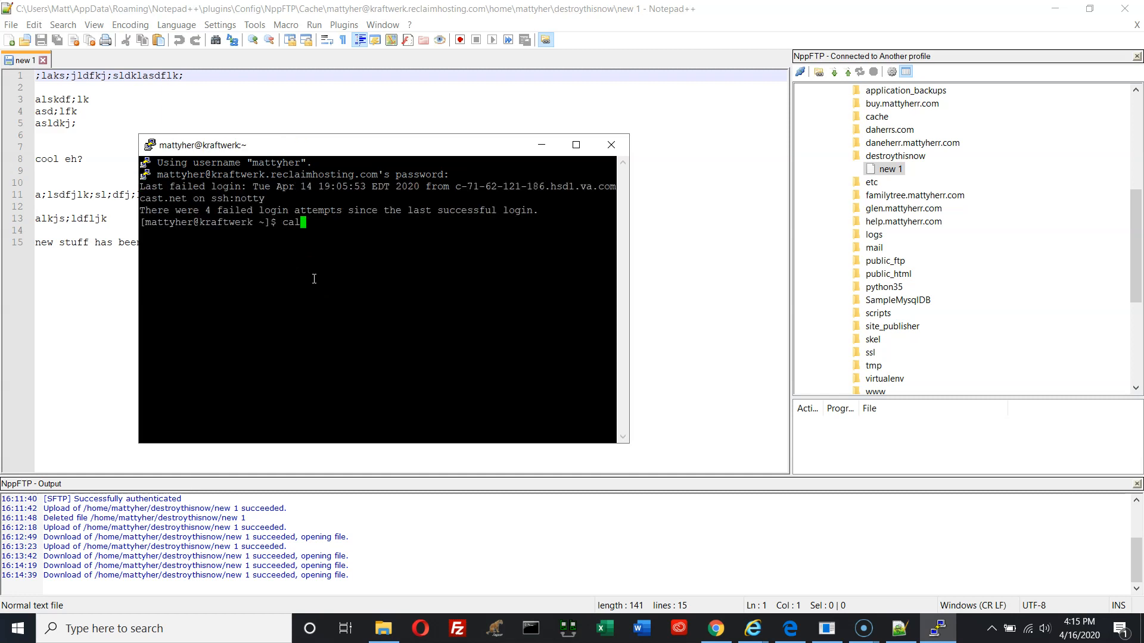
type("cal 2020")
key("Return")
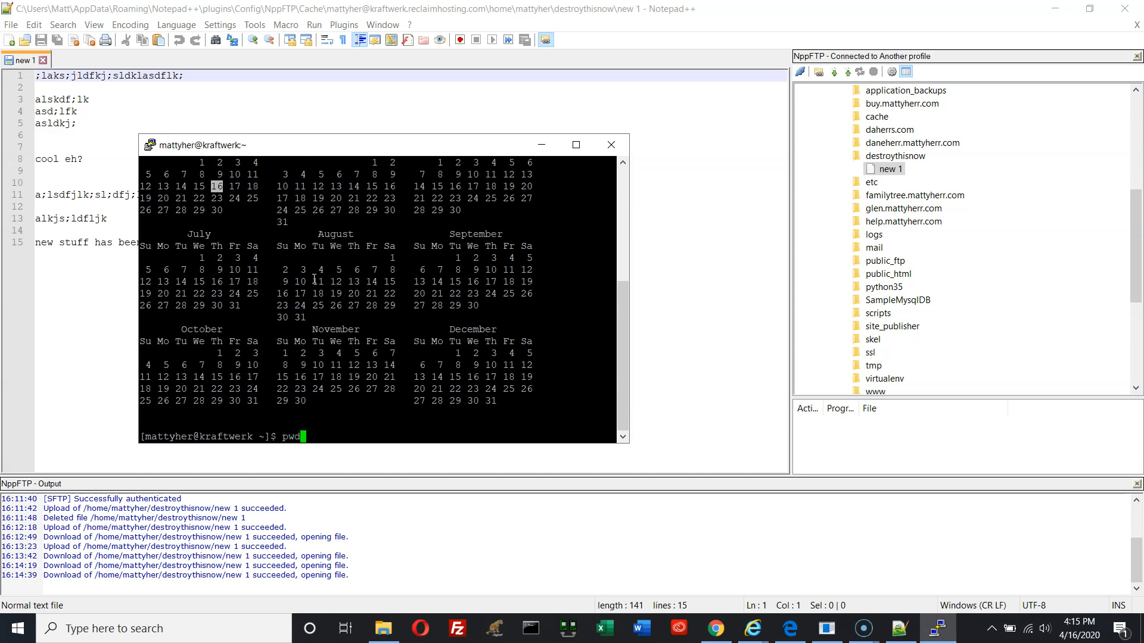
type("pwd")
key("Return")
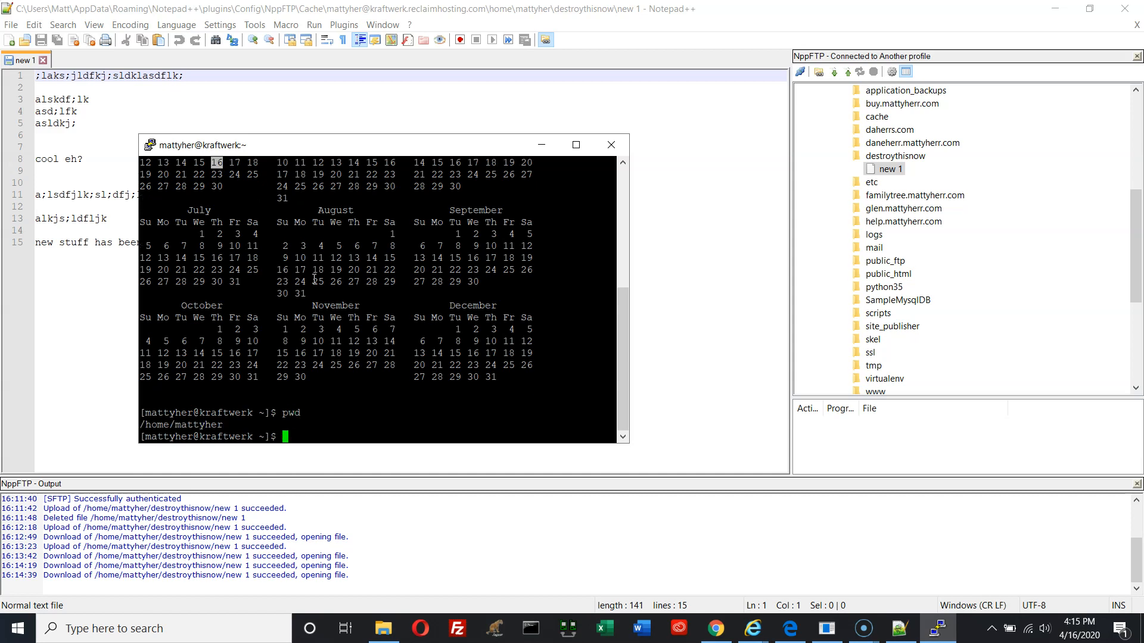
type("pwd")
key("Return")
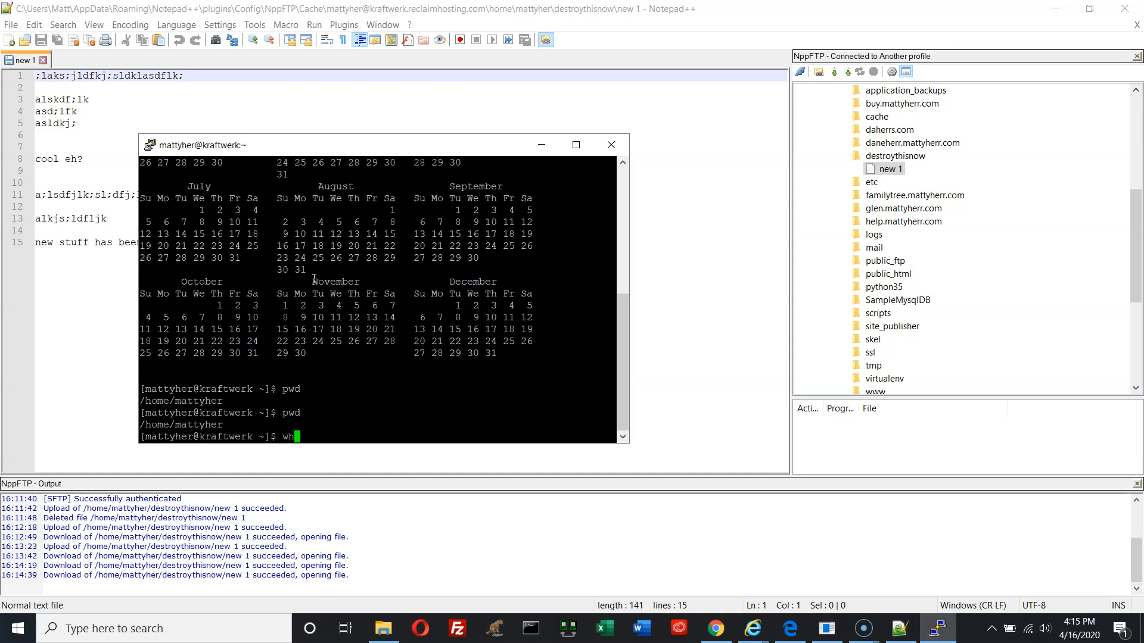
type("whoami")
key("Return")
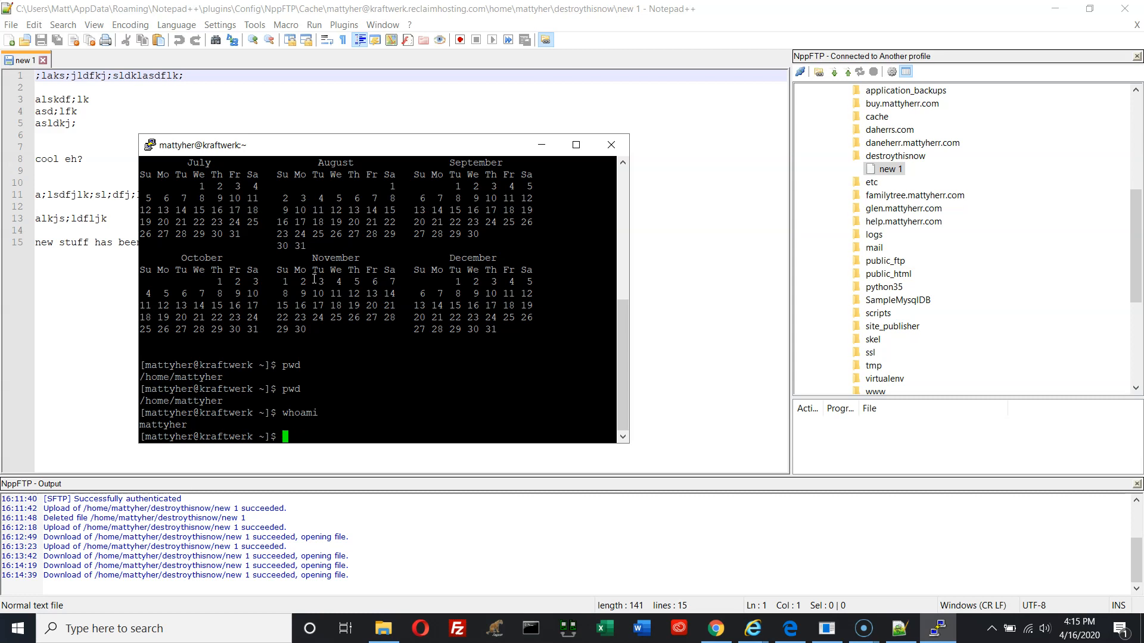
Change to the filesystem root with cd / and list its contents with ls
type("d")
key("Return")
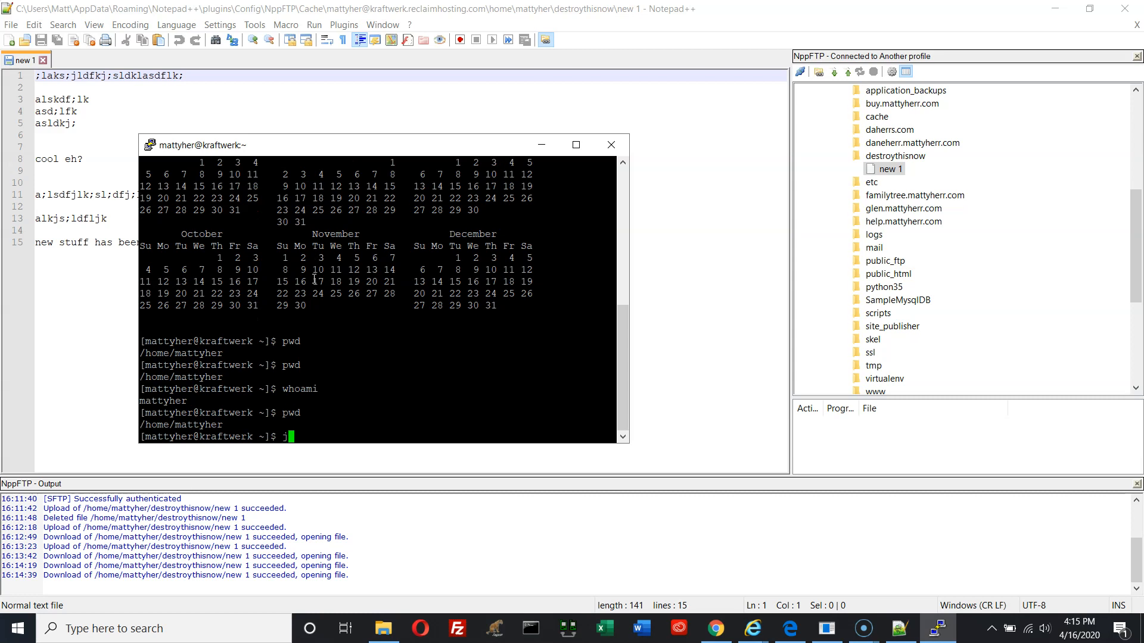
key("Return")
type("cd /")
key("Return")
type("ls")
key("Return")
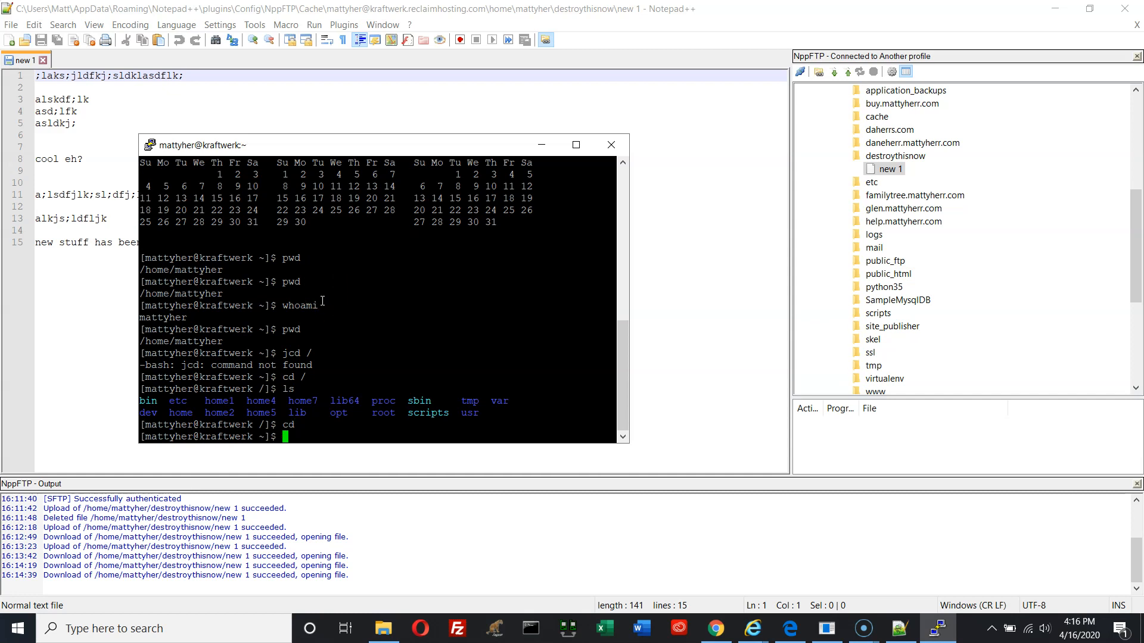
Return to the home directory, list its contents, and enter the destroythisnow folder
type("d /home/mattyher")
key("Return")
type("l")
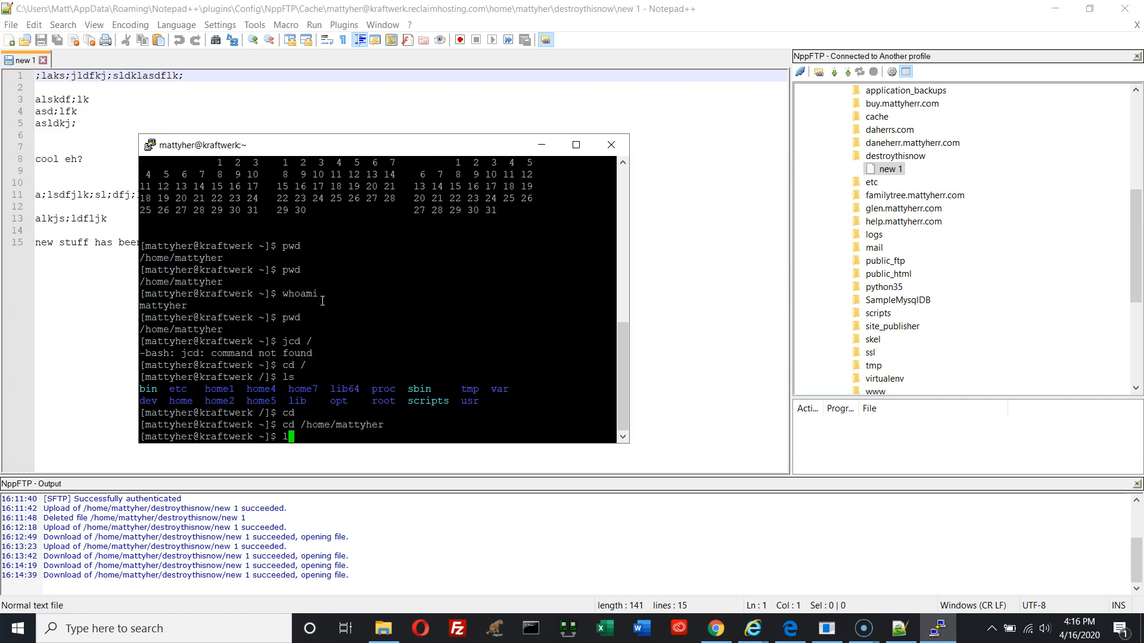
type("s -l")
key("Return")
type("ls")
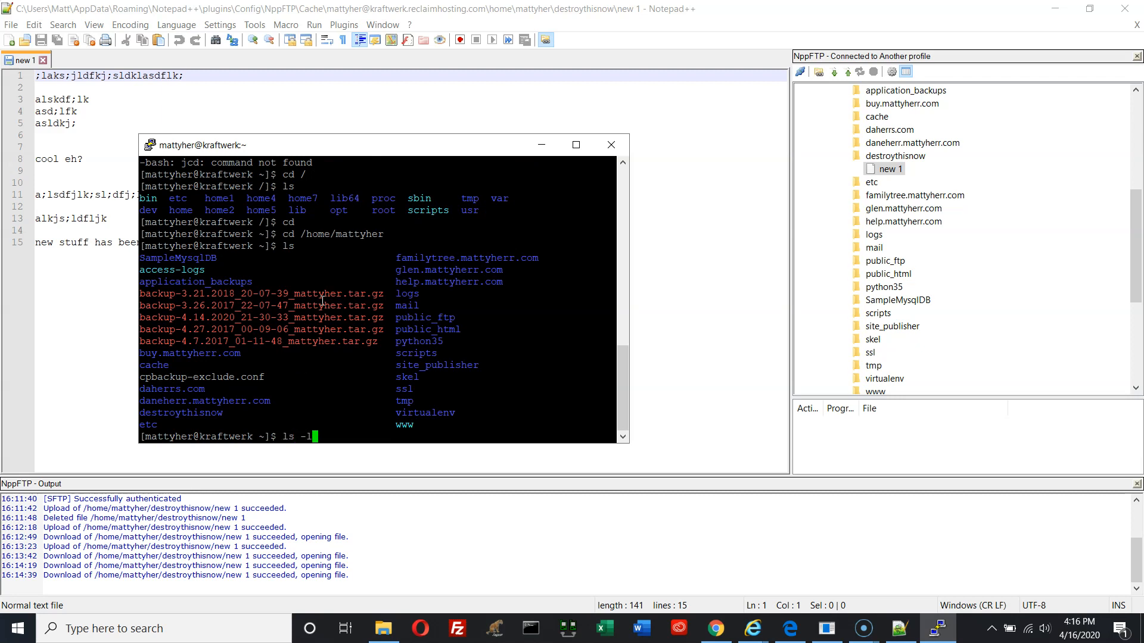
key("Return")
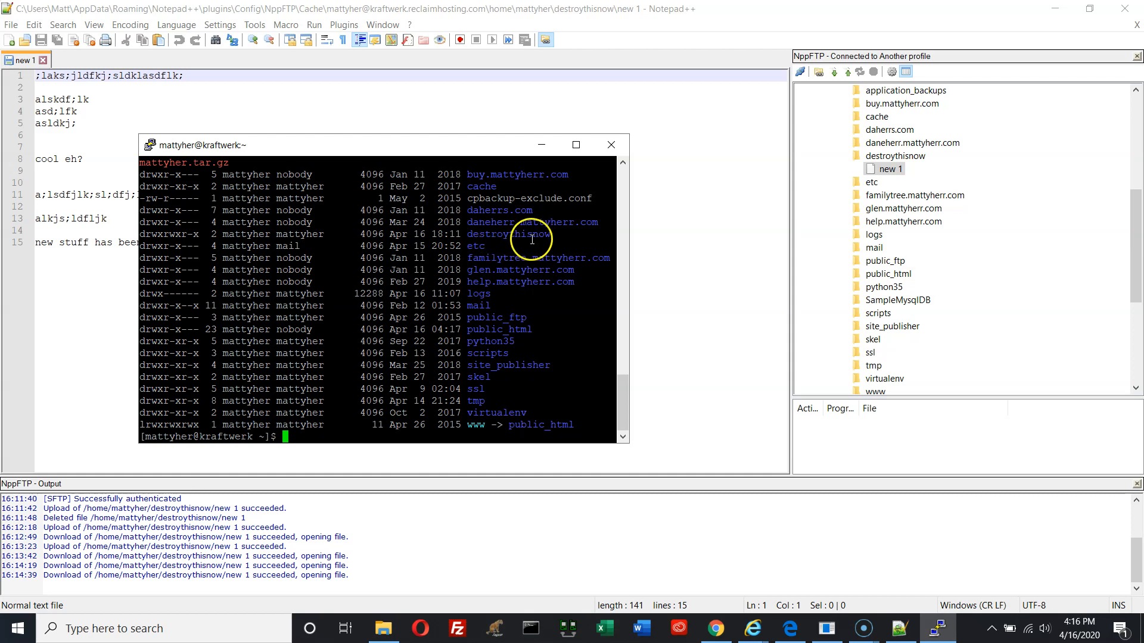
type("cd destroy*")
key("Return")
type("ls")
key("Return")
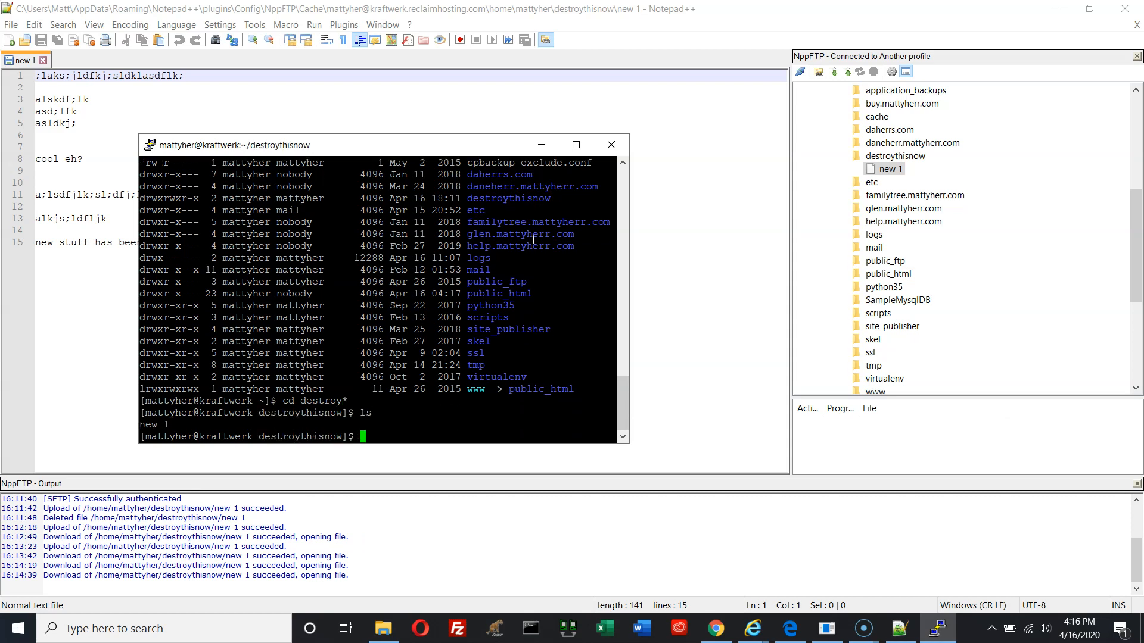
Delete all files with rm *, remove destroythisnow with rmdir, and confirm with ls -l
type("rm *")
key("Return")
type("ls")
key("Return")
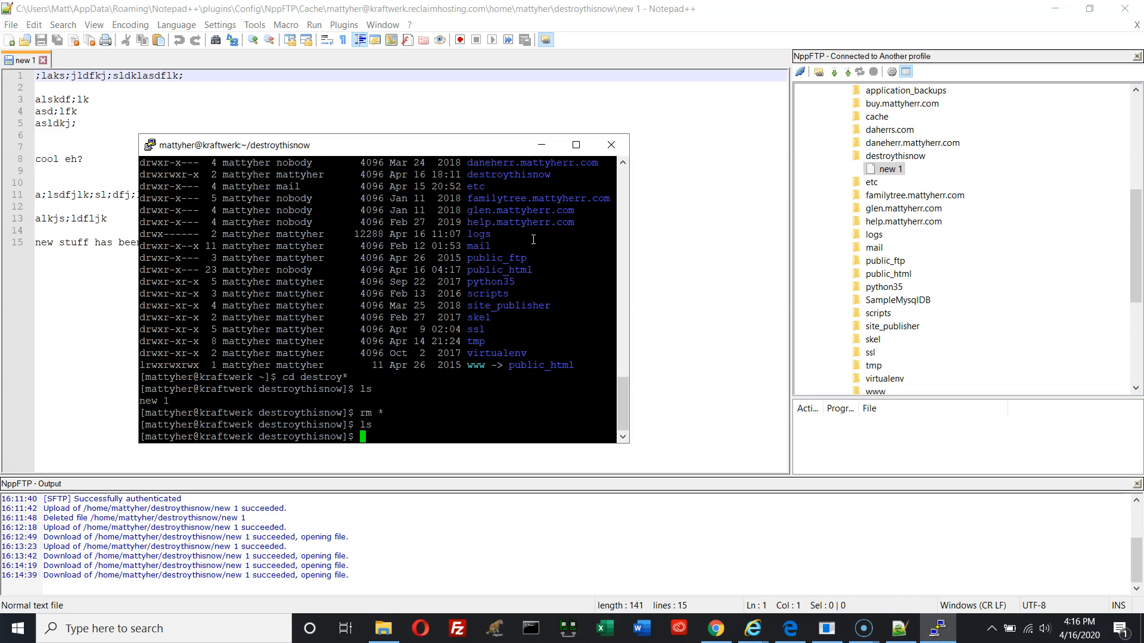
type("cd ..")
key("Return")
type("rmdir ")
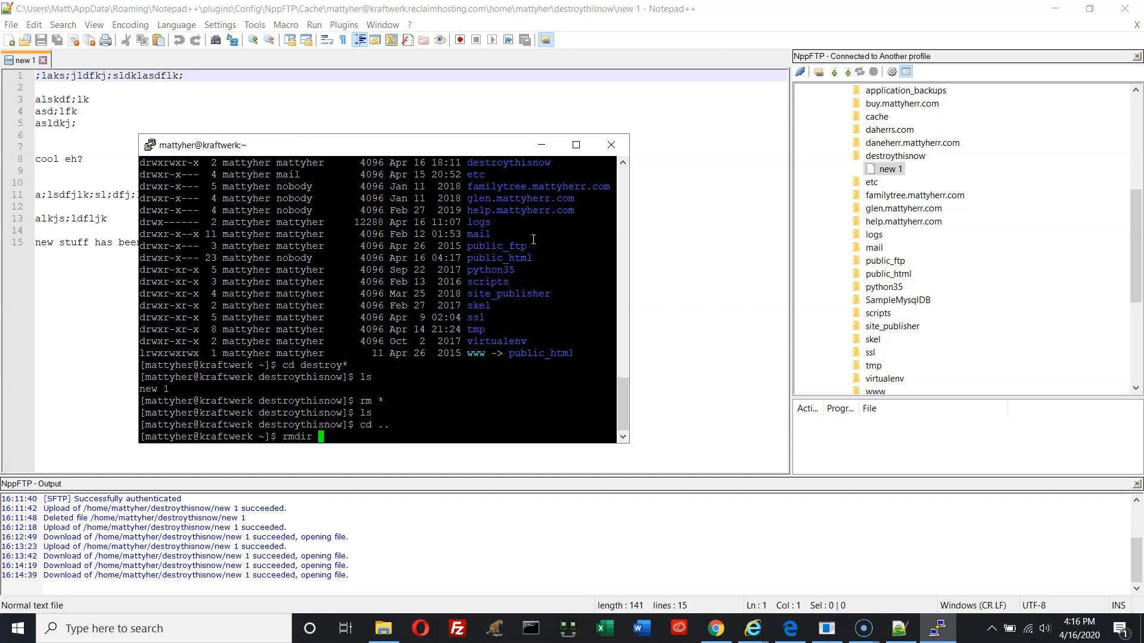
type("destroyt*")
key("Return")
type("ls -l")
key("Return")
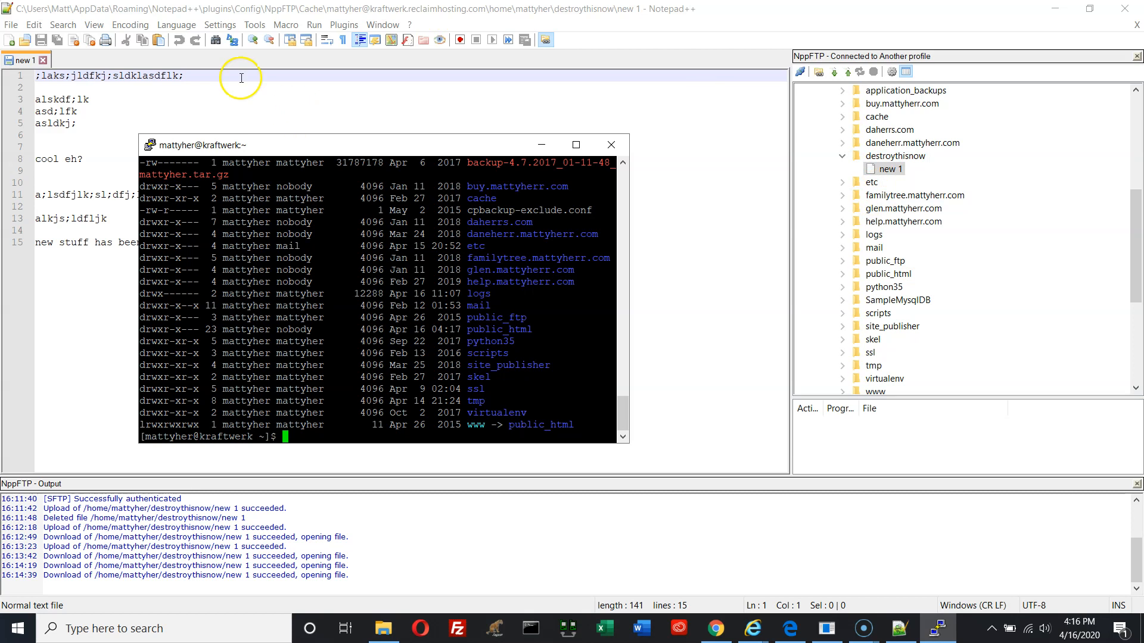
Close the remote new 1 tab, refresh the NppFTP tree and collapse the destroythisnow and home folders
left_click(42, 61)
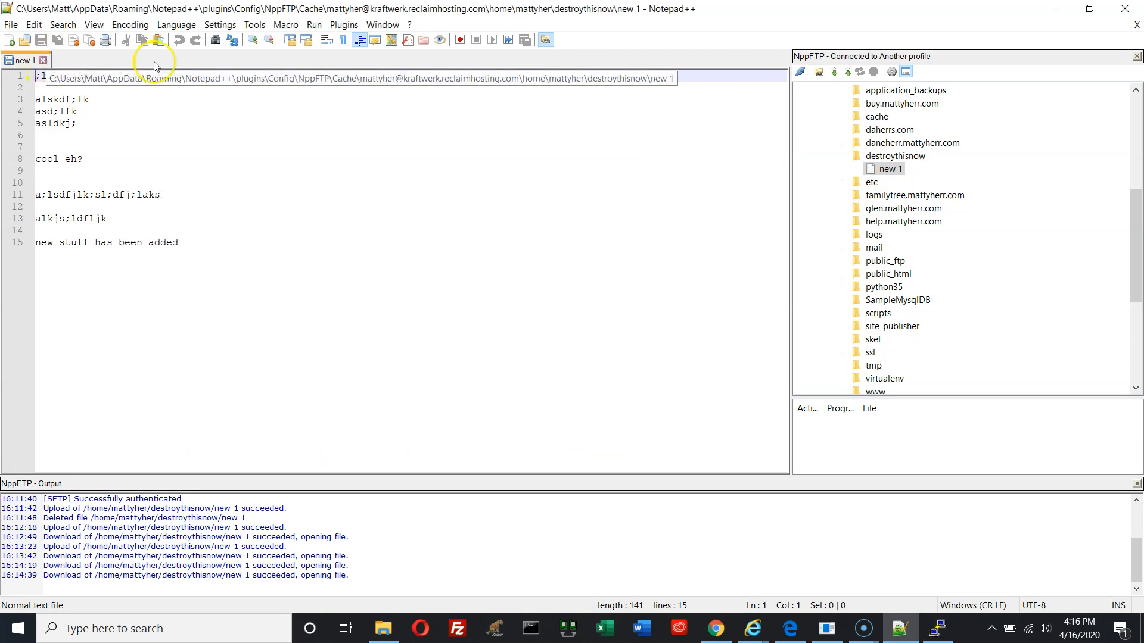
left_click(43, 60)
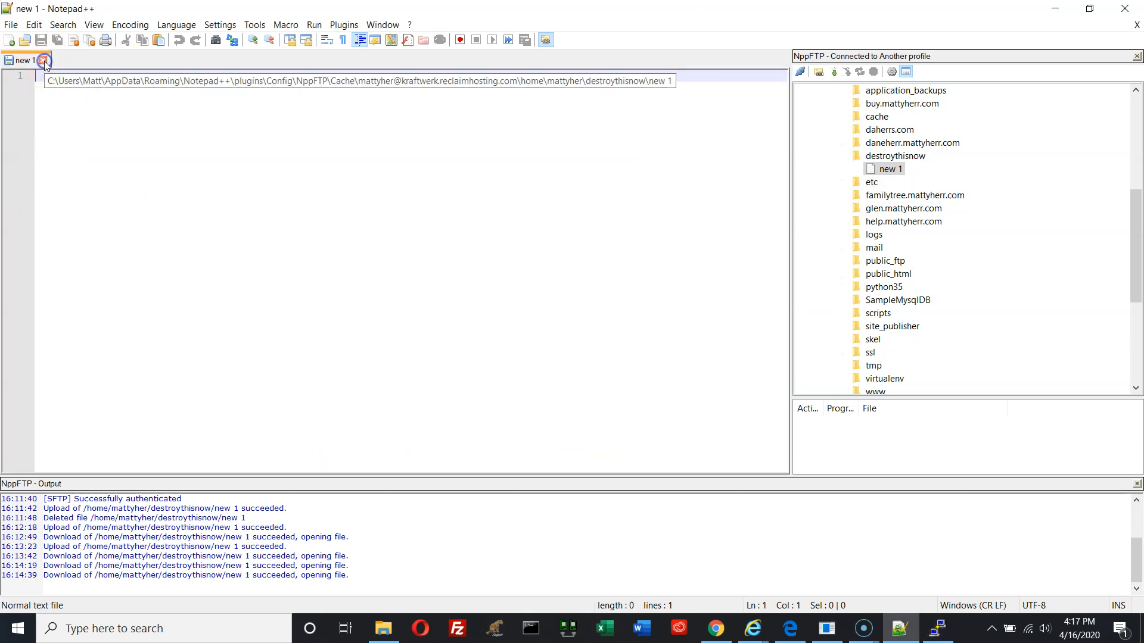
left_click(859, 72)
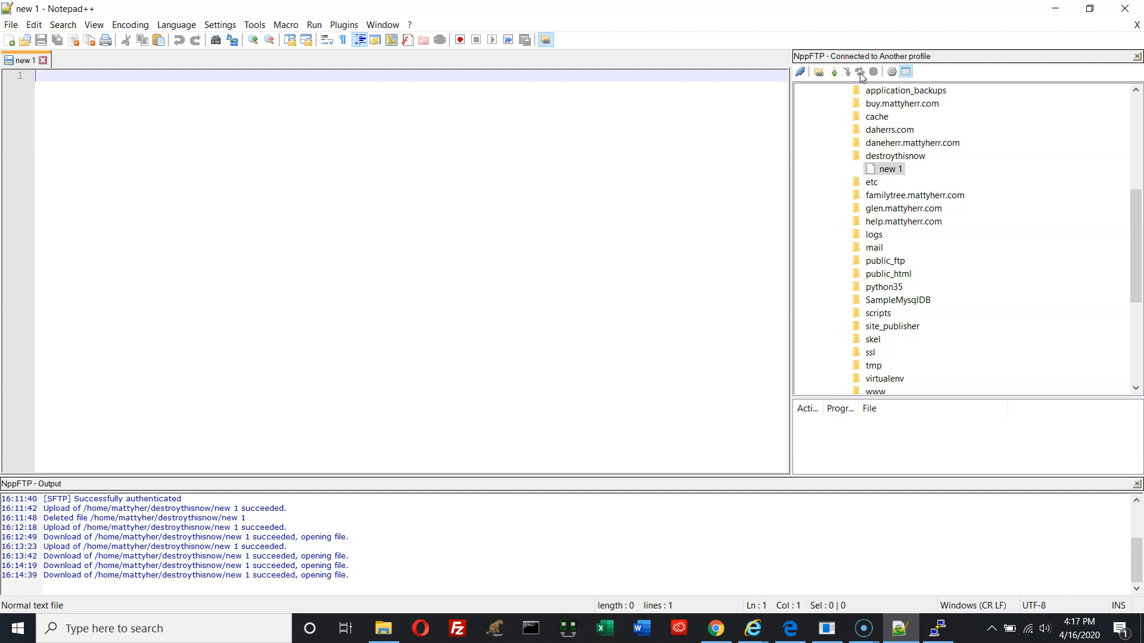
left_click(859, 74)
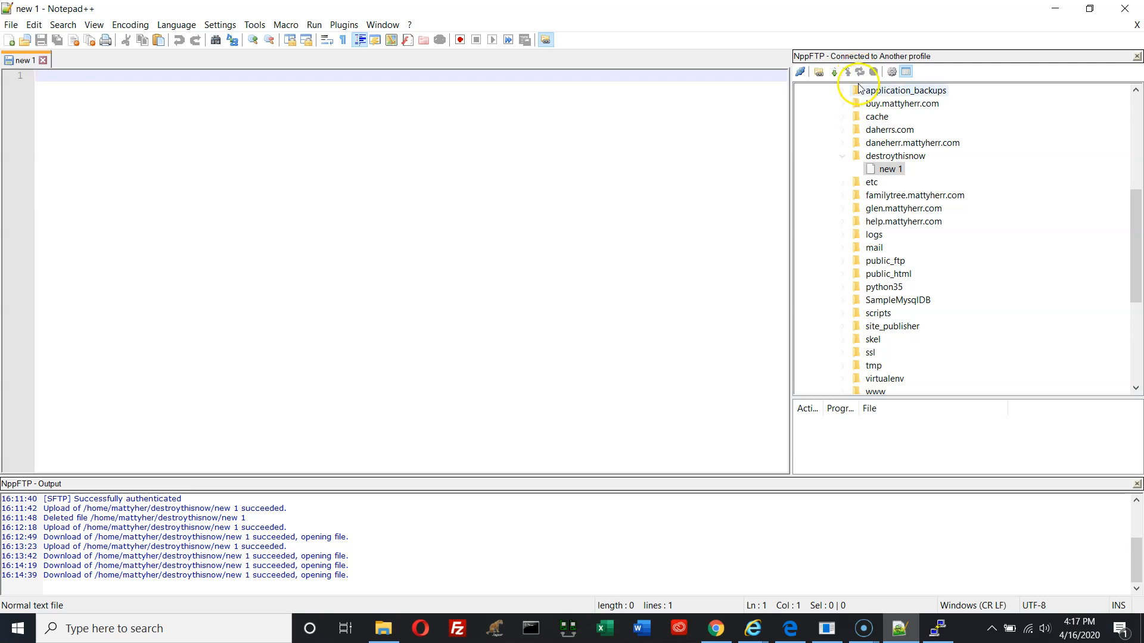
left_click(900, 208)
left_click(841, 156)
left_click_drag(1128, 237, 1074, 77)
left_click(827, 119)
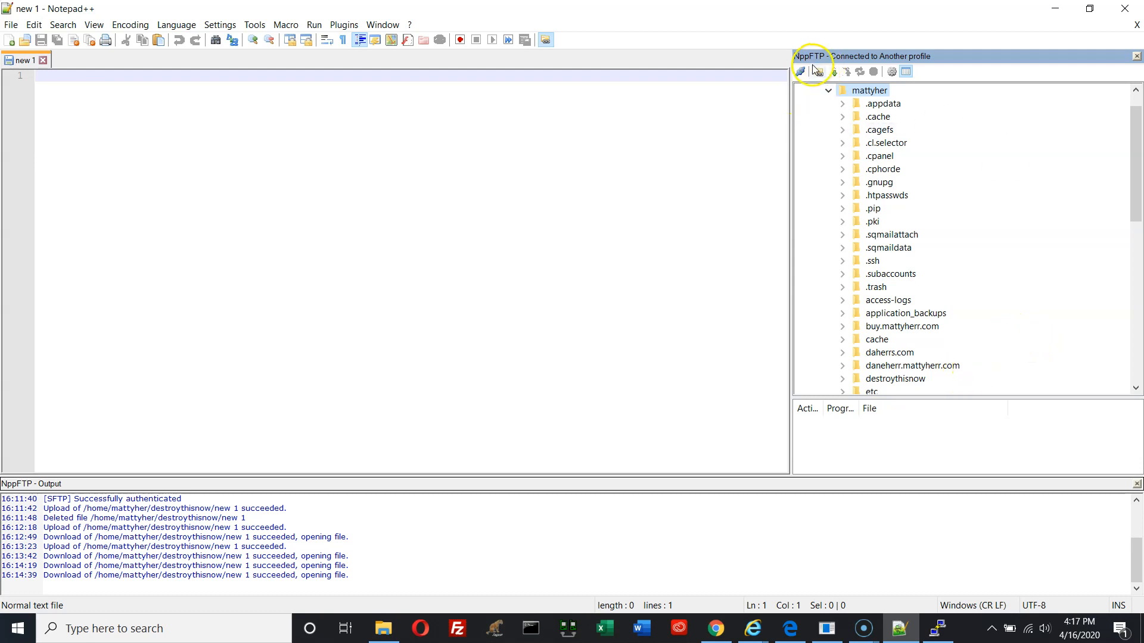
left_click(859, 72)
Disconnect NppFTP, reconnect with Another profile, and expand the home folder to check its listing
left_click(800, 73)
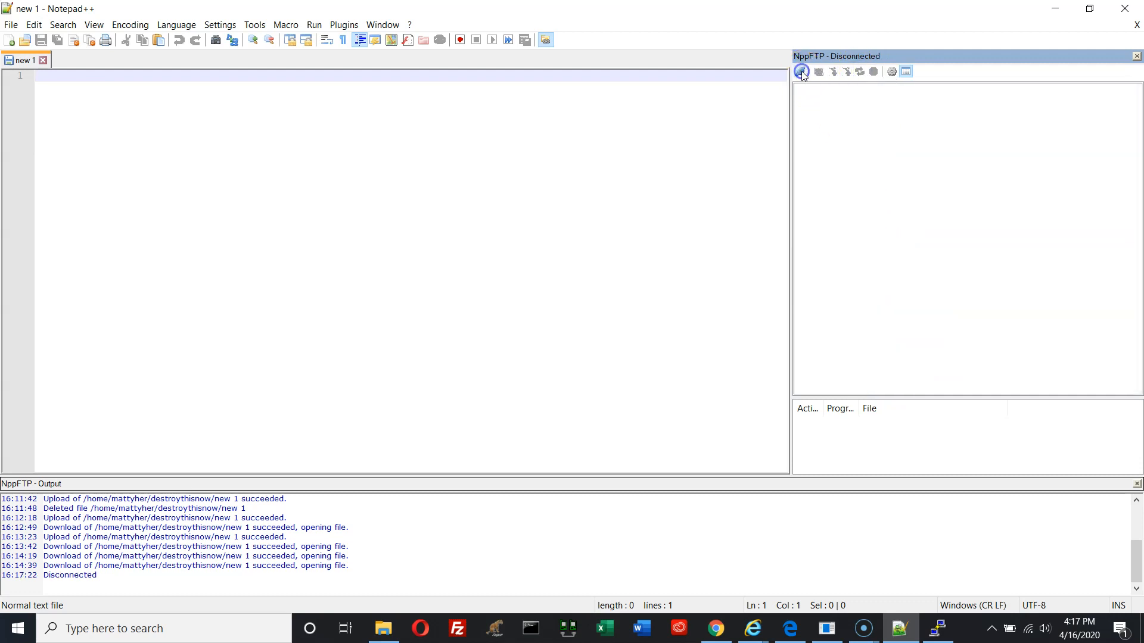
left_click(801, 72)
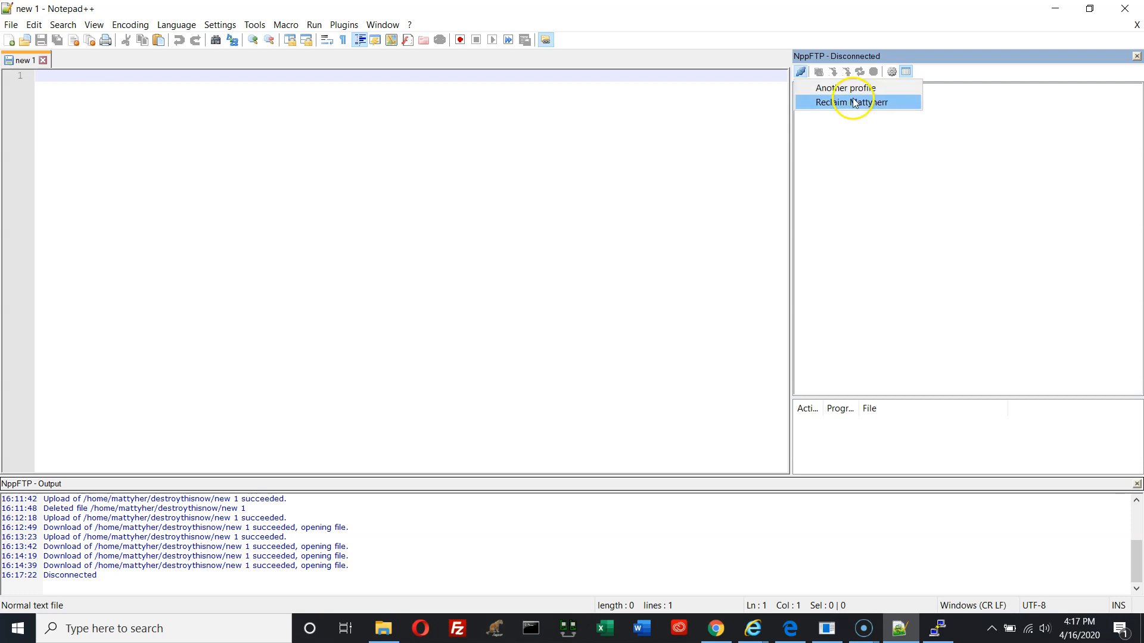
left_click(852, 92)
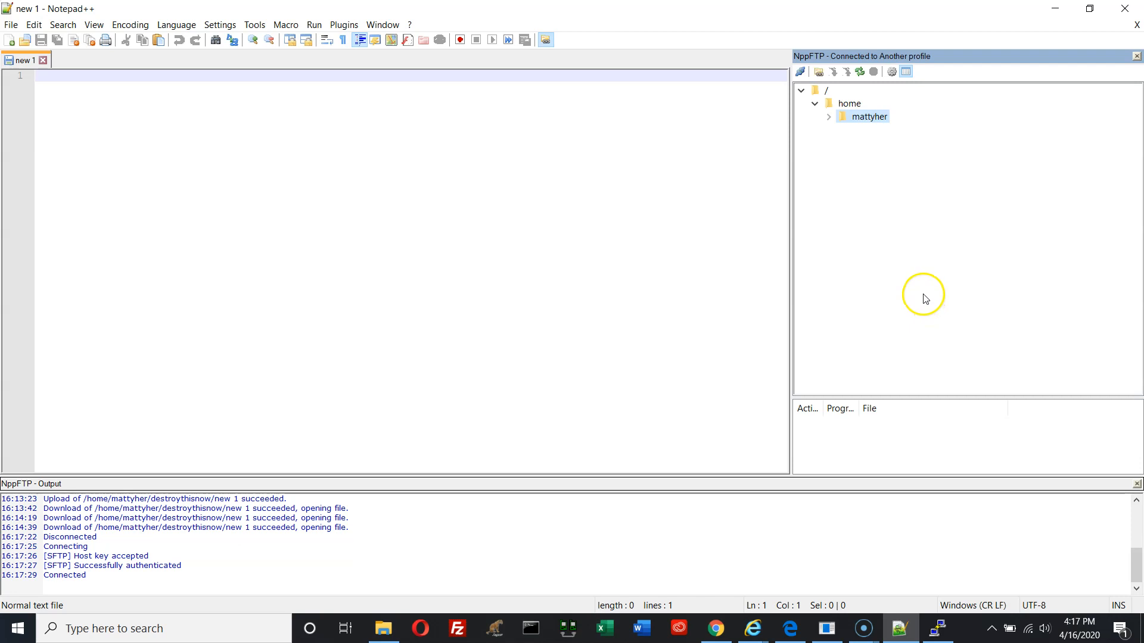
left_click(828, 117)
scroll(951, 366, "down", 2)
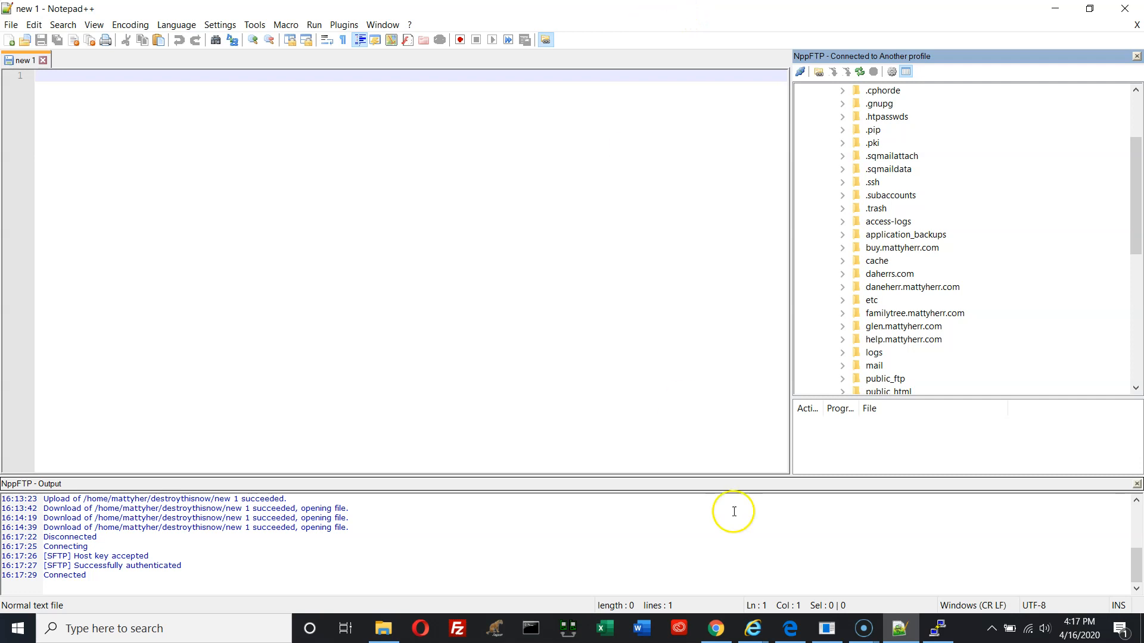
End the PuTTY SSH session with exit, then close Notepad++
left_click(938, 628)
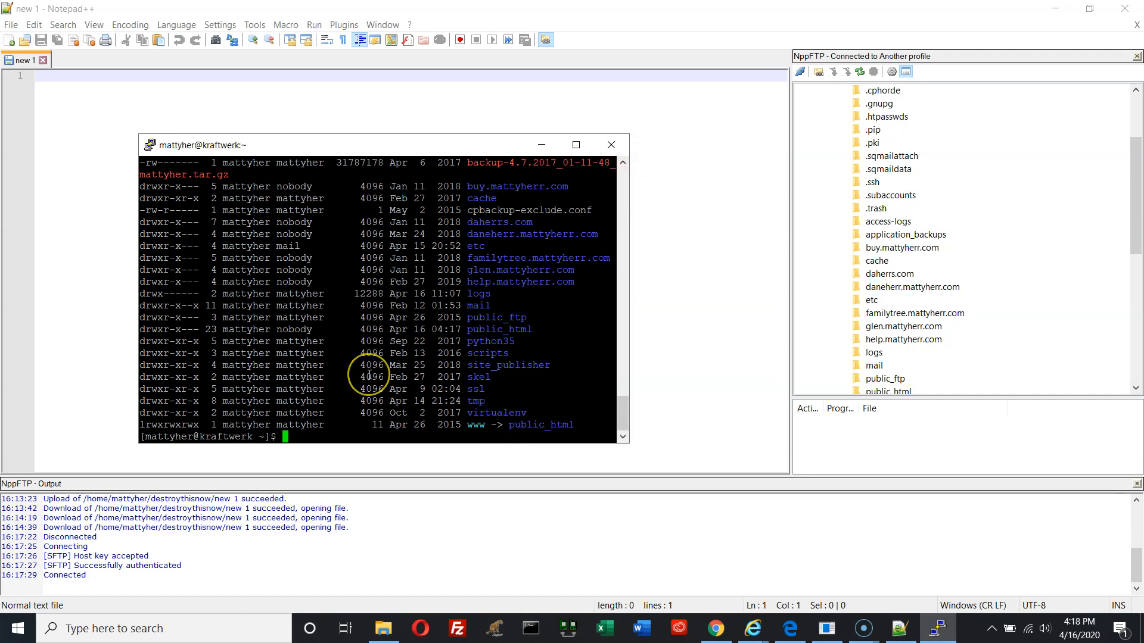
type("exit")
key("Return")
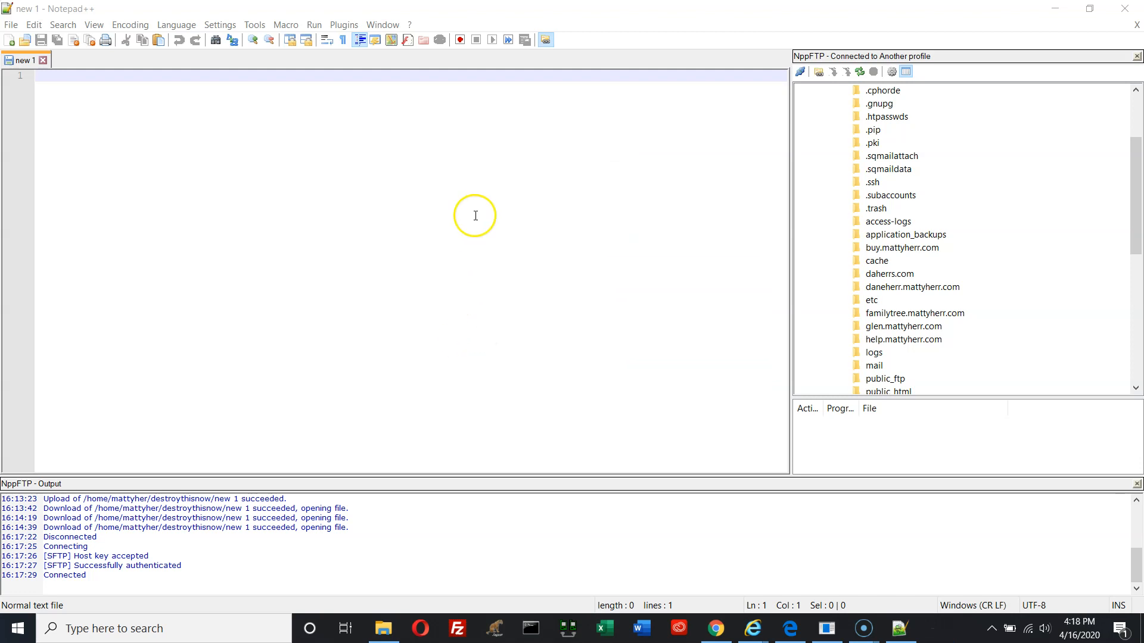
left_click(1129, 8)
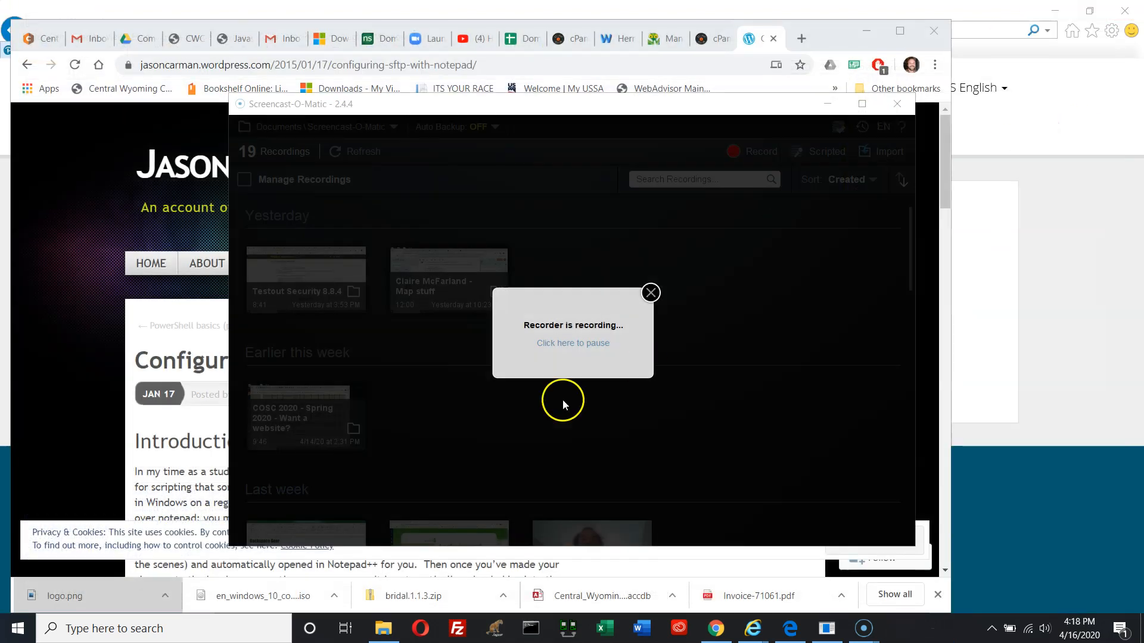